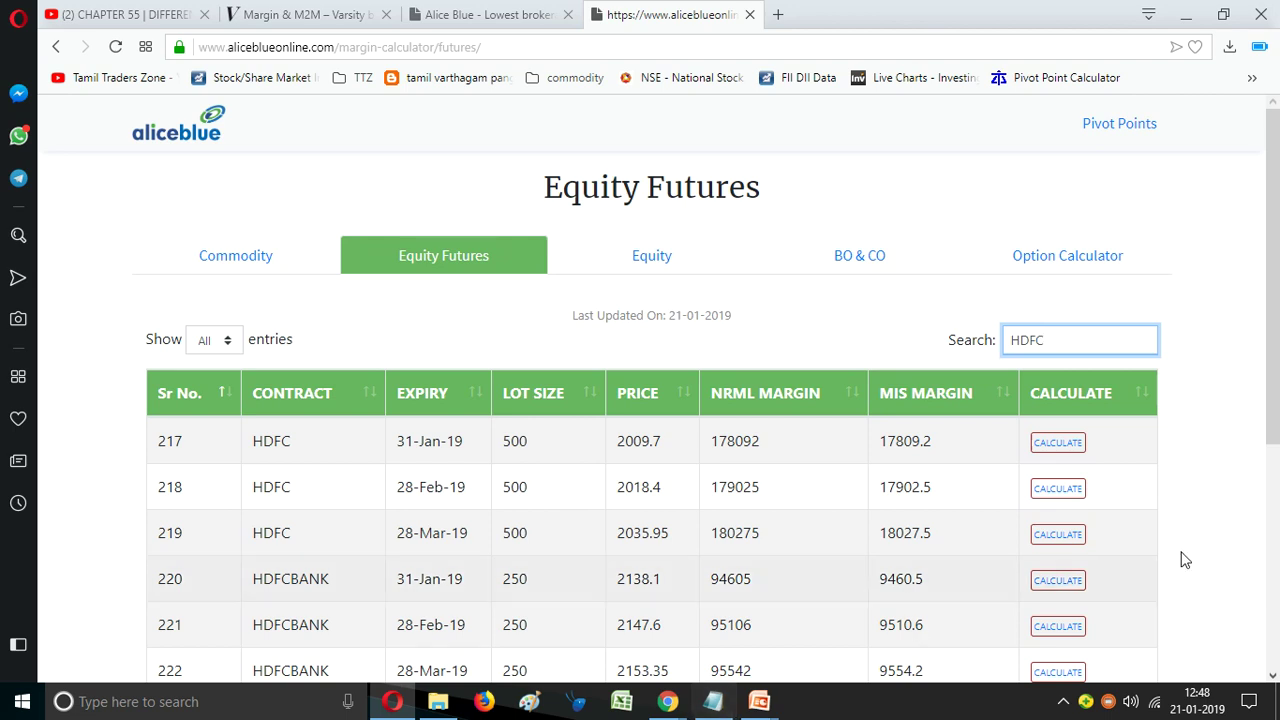
{"action": "left_click_drag", "start_coordinate": [1274, 370], "coordinate": [1274, 374]}
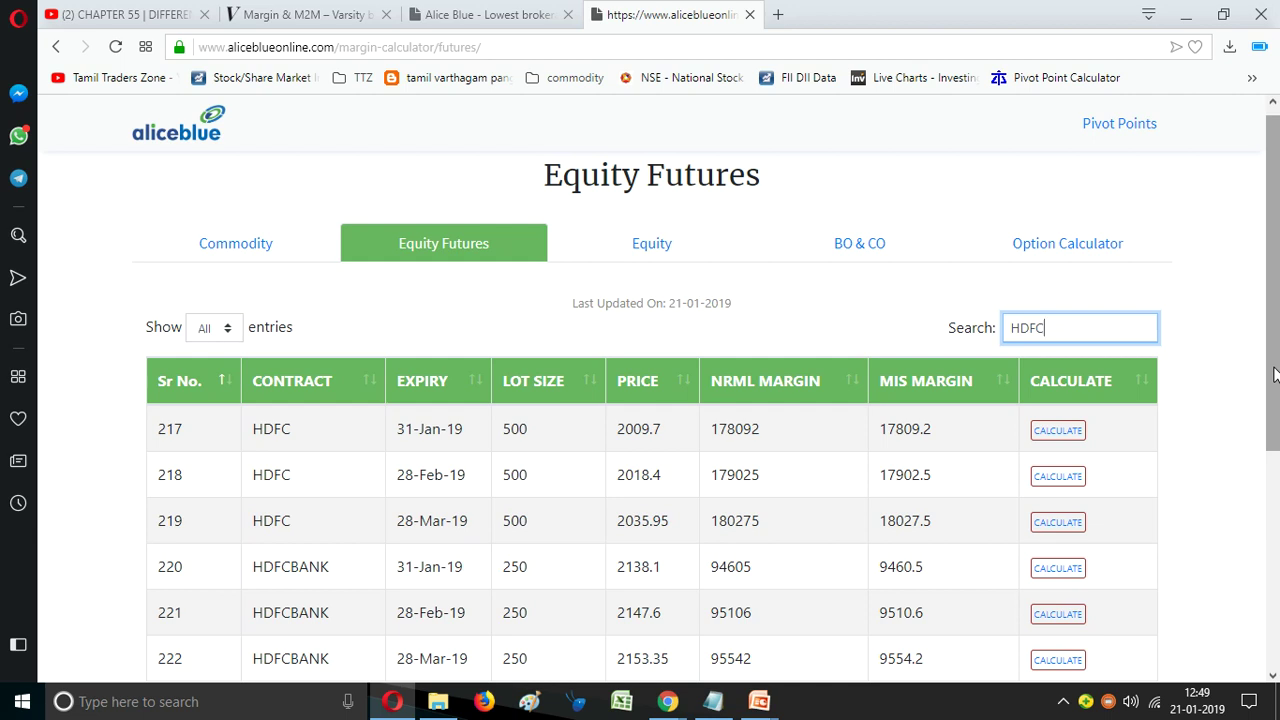
{"action": "key", "text": "alt"}
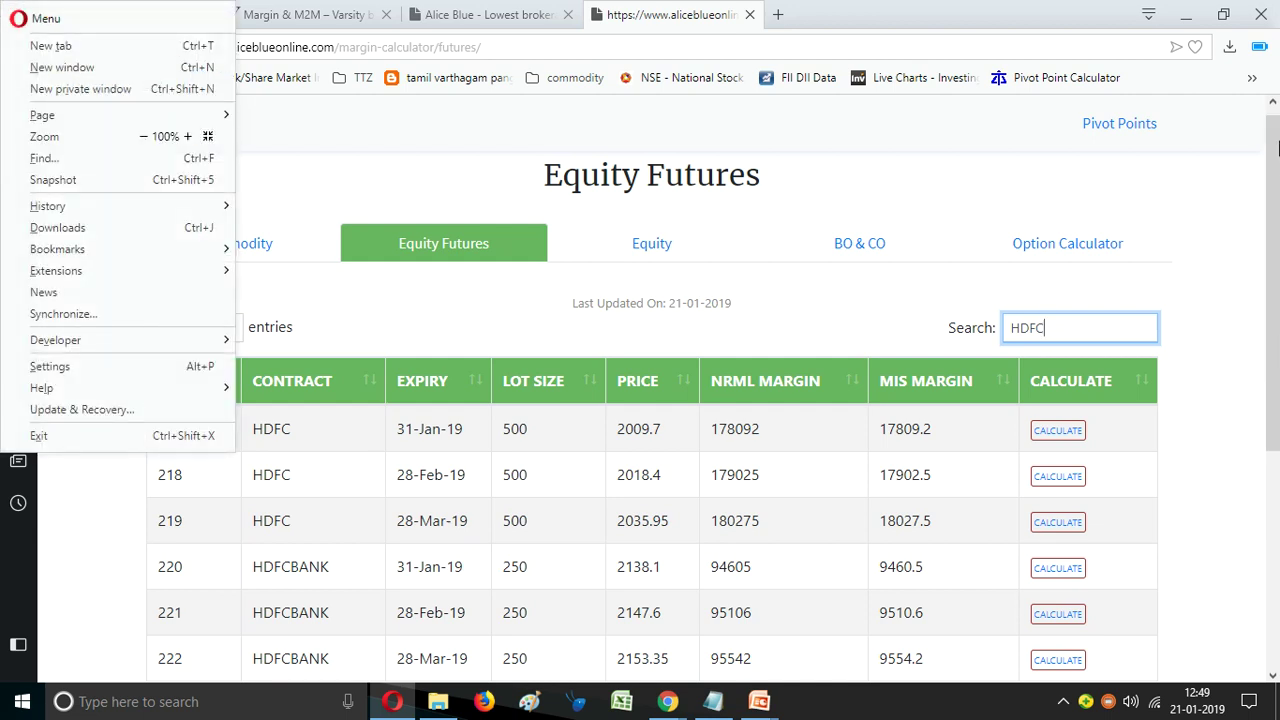
{"action": "left_click", "coordinate": [1238, 306]}
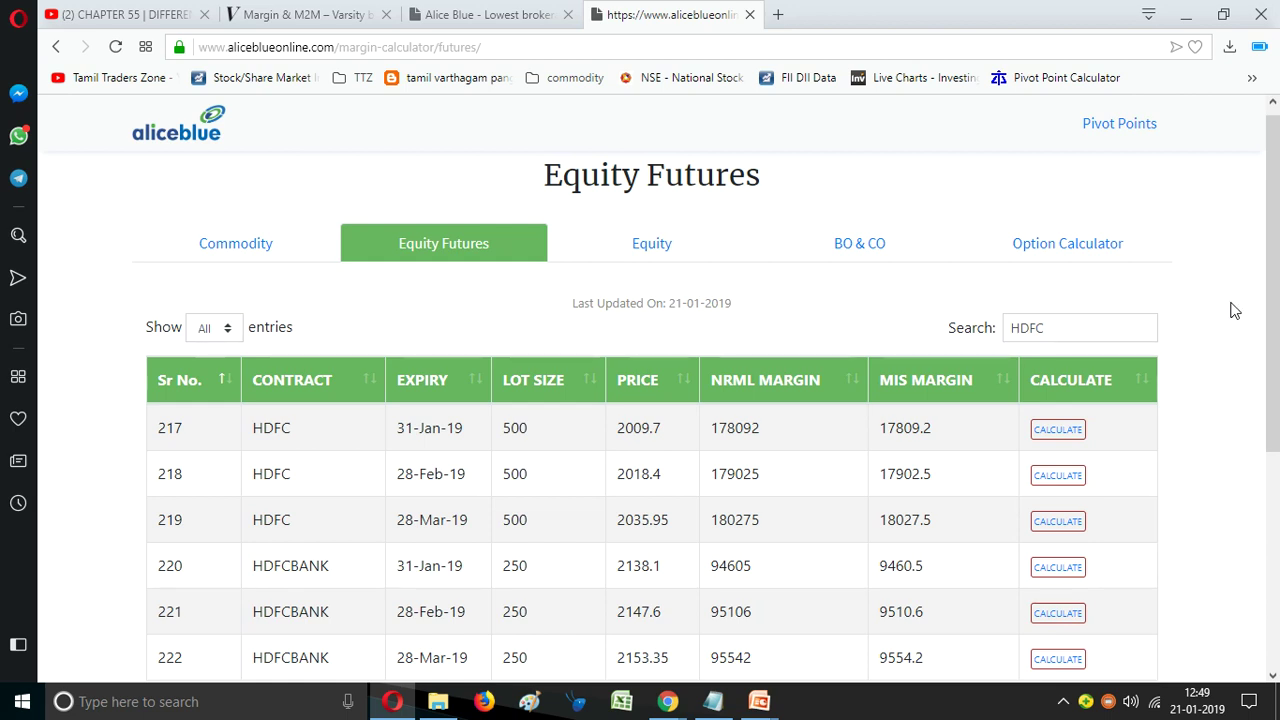
- Switch to the blank Excel workbook and enter 2000 in G7 with the label Buy above it in G6
{"action": "left_click", "coordinate": [637, 705]}
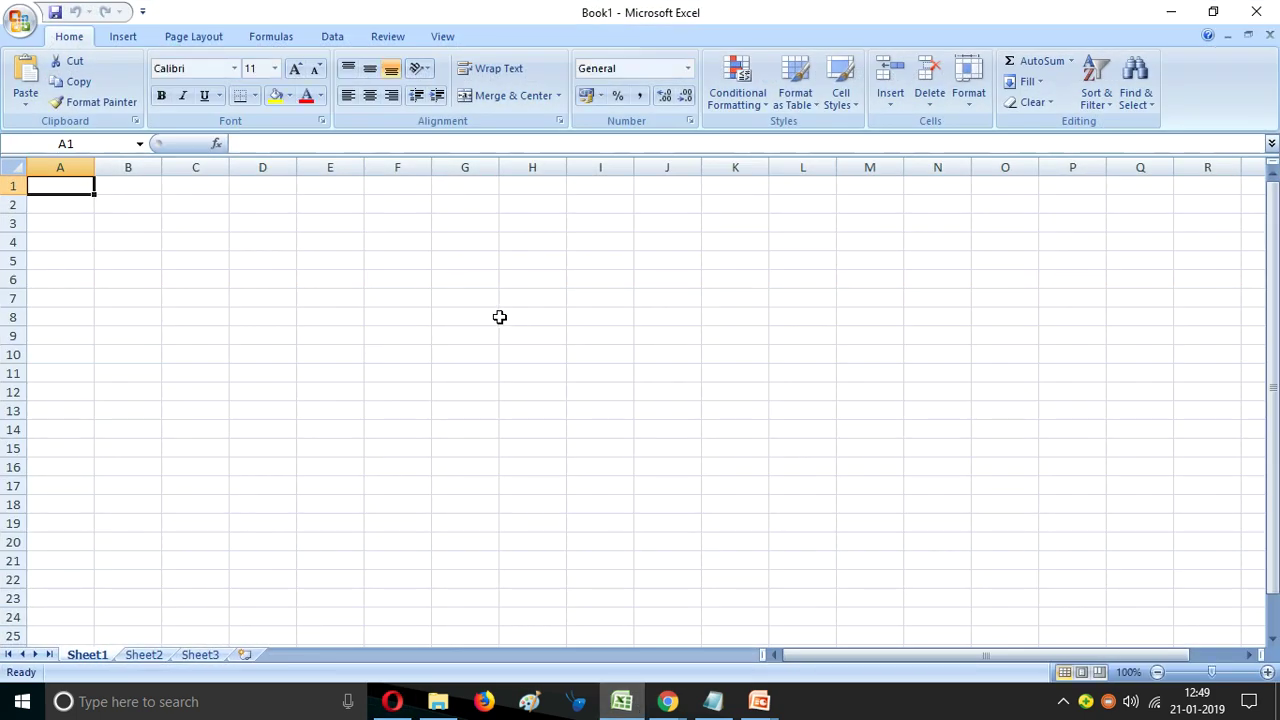
{"action": "left_click", "coordinate": [484, 297]}
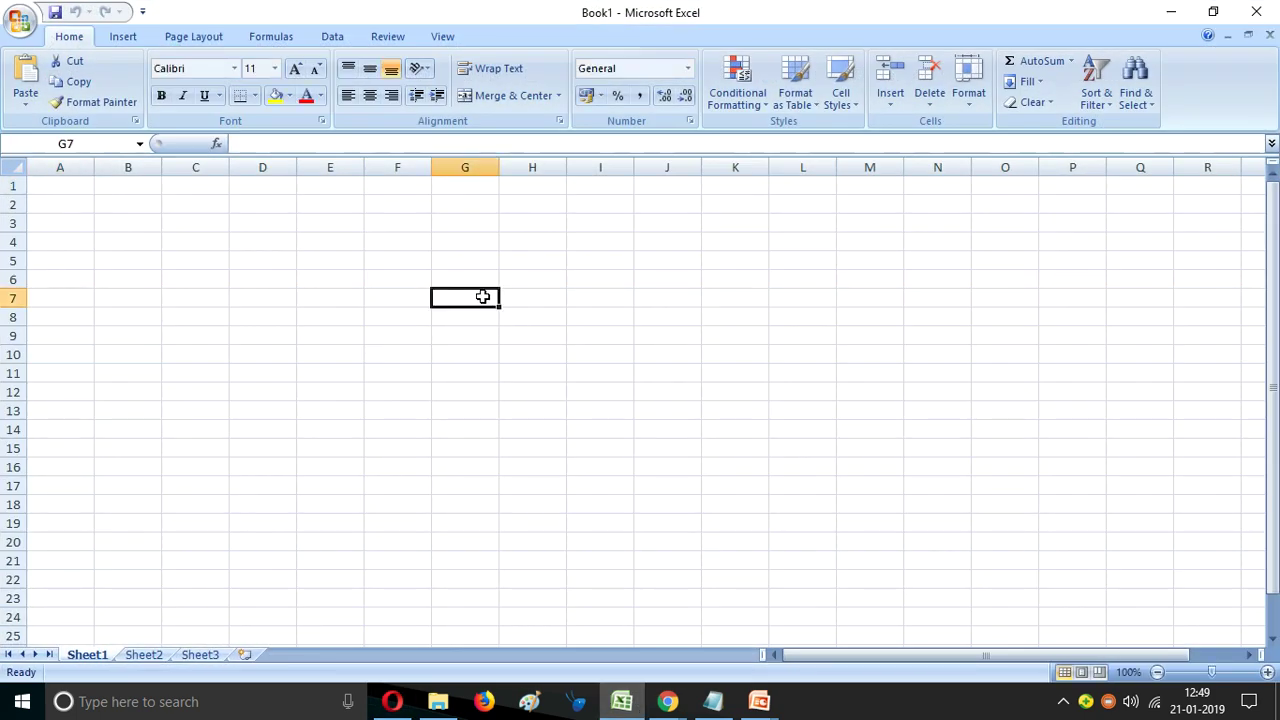
{"action": "type", "text": "2000"}
{"action": "key", "text": "Tab"}
{"action": "key", "text": "Up"}
{"action": "key", "text": "Left"}
{"action": "type", "text": "bUY"}
{"action": "key", "text": "Return"}
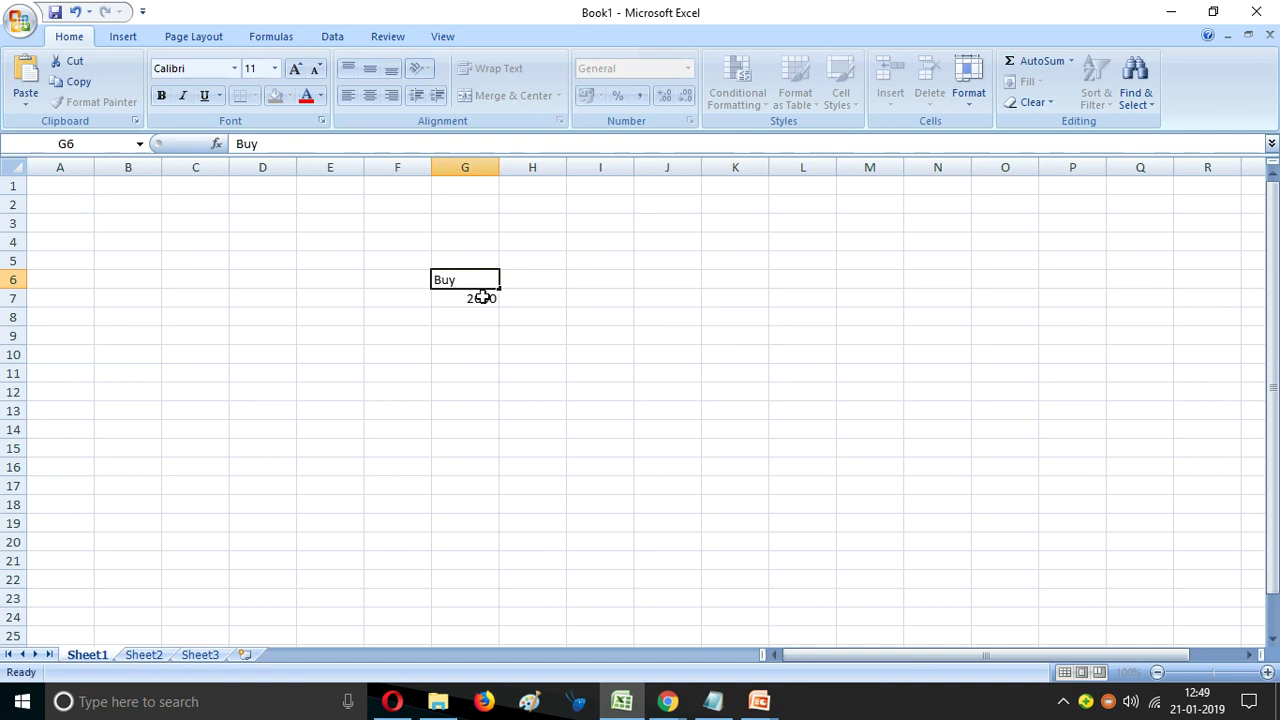
- Enter the quantity 250 in H7 and calculate the contract value in I7 with the formula =G7*H7
{"action": "key", "text": "Right"}
{"action": "type", "text": "250"}
{"action": "key", "text": "Tab"}
{"action": "type", "text": "="}
{"action": "key", "text": "Left"}
{"action": "key", "text": "Left"}
{"action": "type", "text": "*"}
{"action": "key", "text": "Left"}
{"action": "key", "text": "Return"}
{"action": "key", "text": "Up"}
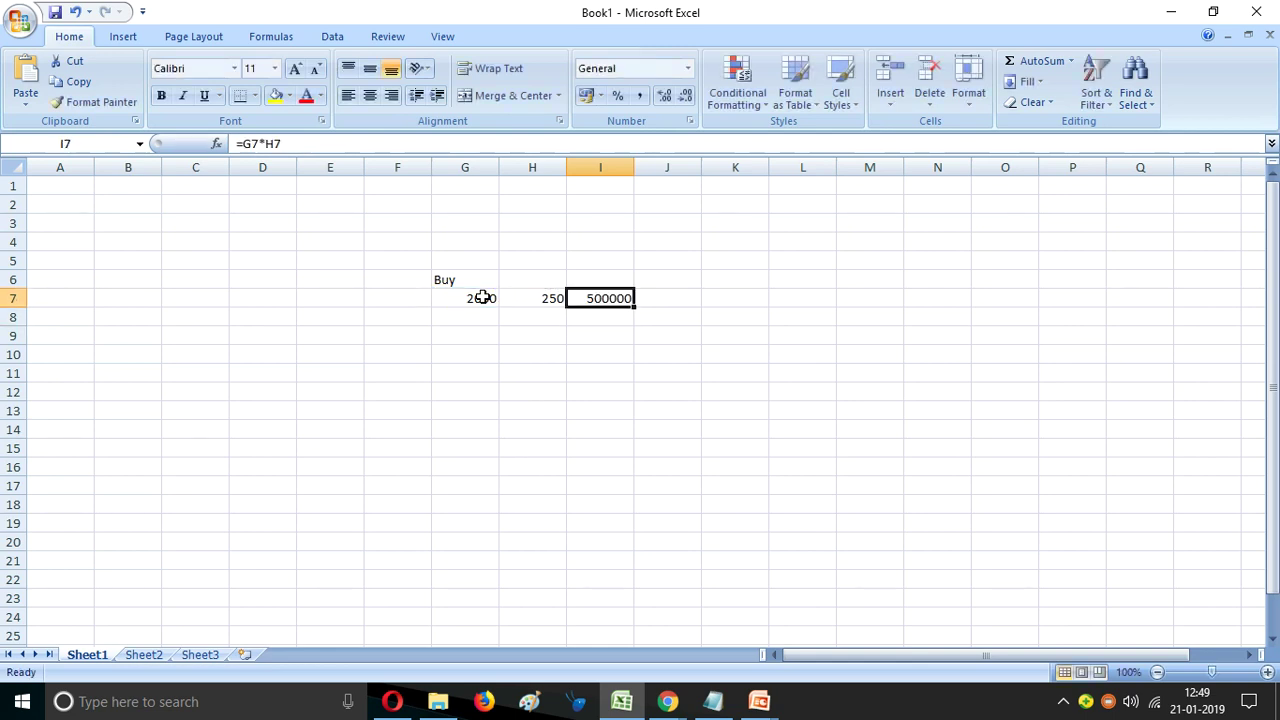
- Enter the margin amount 100000 in I8, directly below the contract value
{"action": "left_click", "coordinate": [452, 320]}
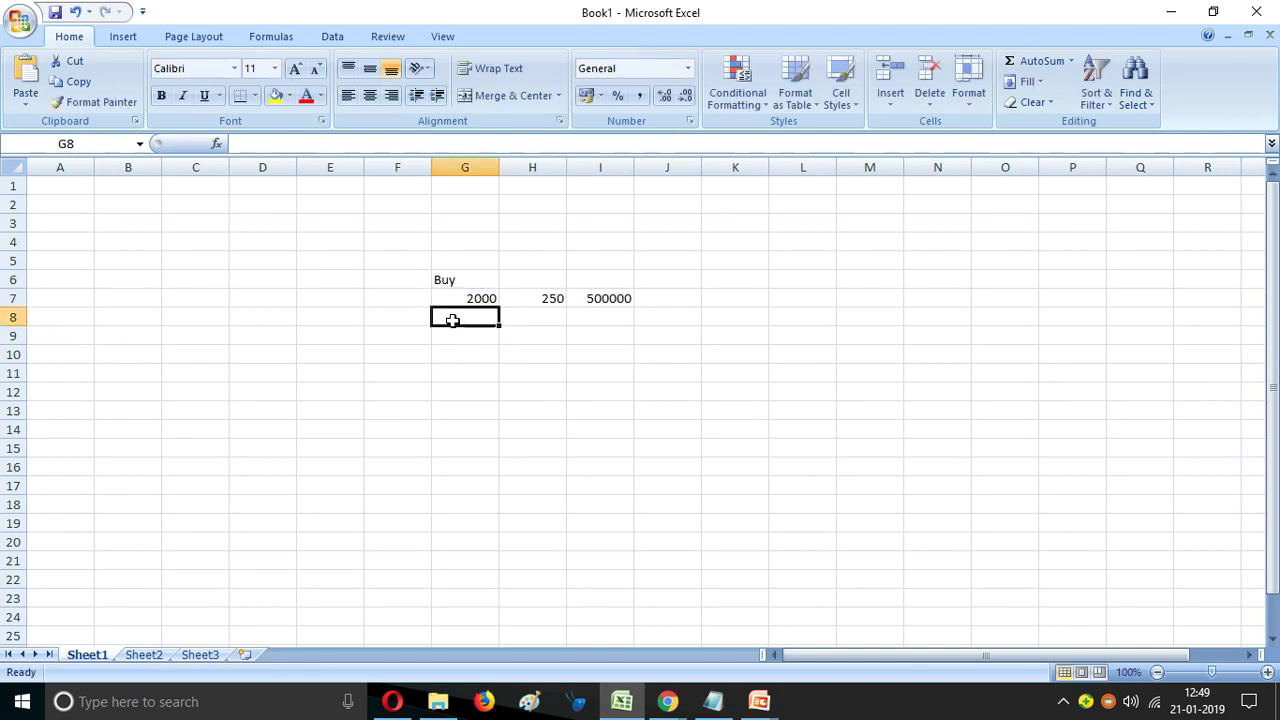
{"action": "key", "text": "Right"}
{"action": "key", "text": "Right"}
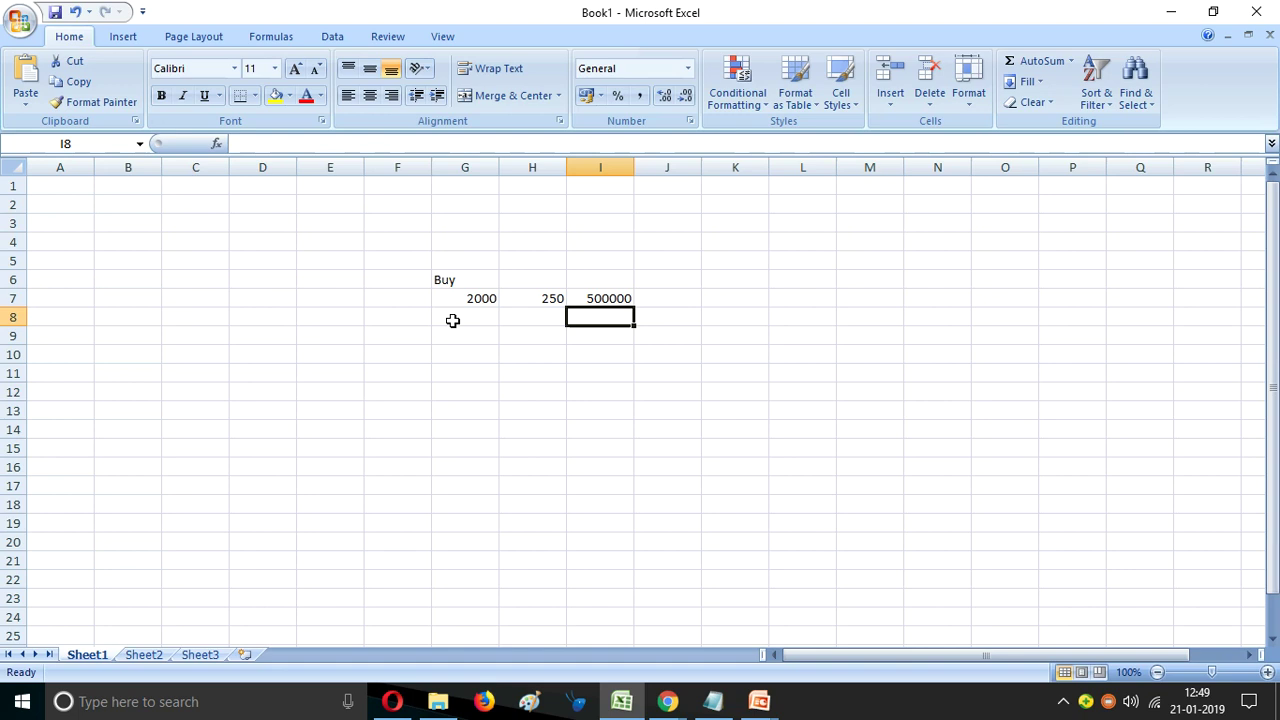
{"action": "type", "text": "100000"}
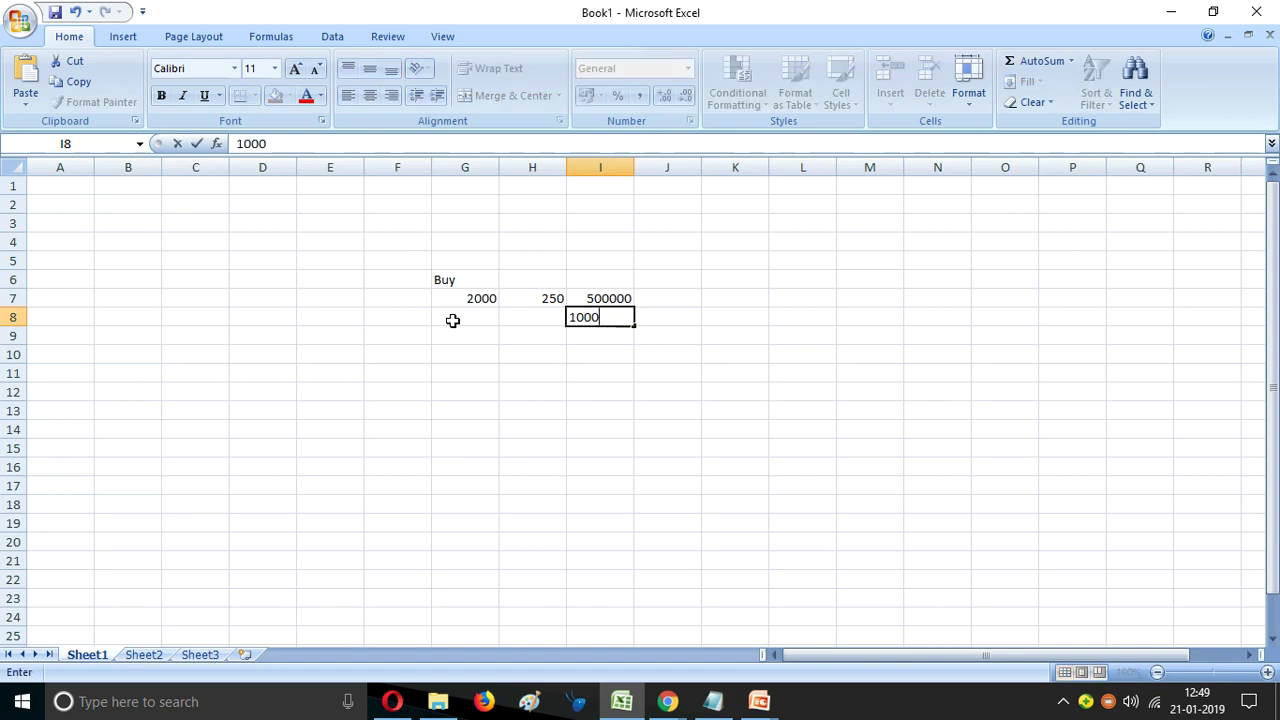
{"action": "key", "text": "Right"}
{"action": "key", "text": "Left"}
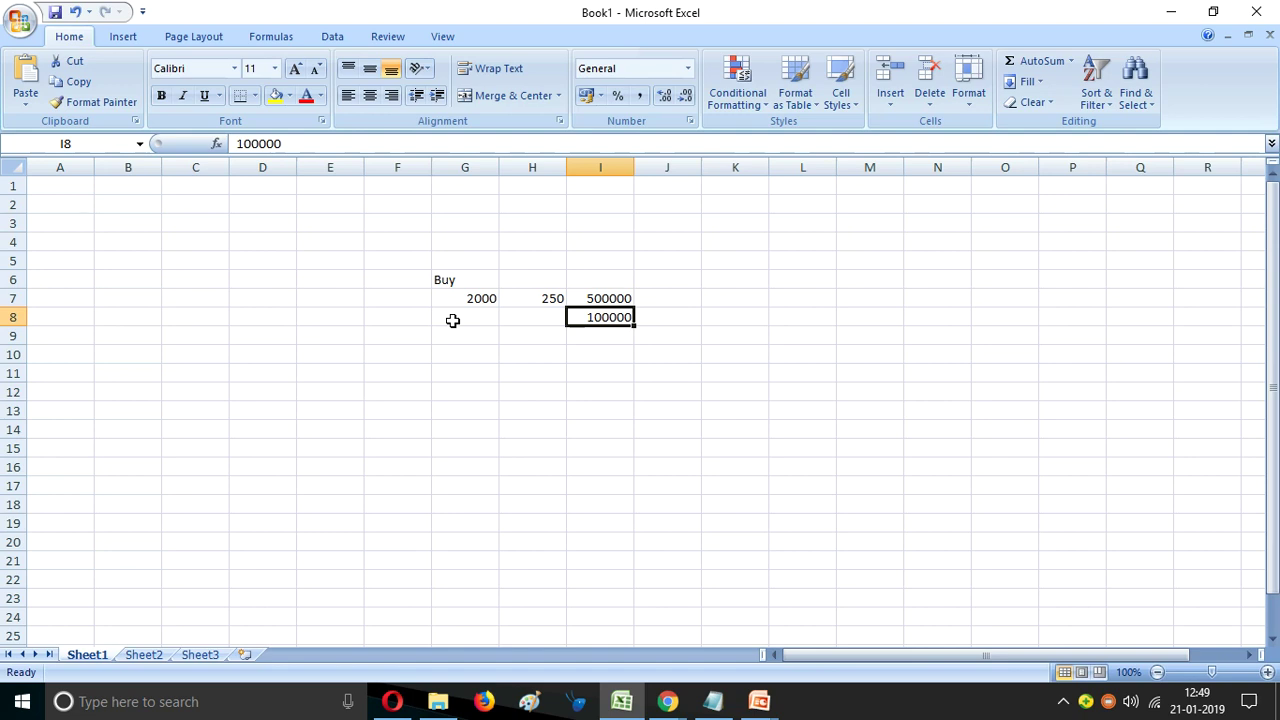
{"action": "key", "text": "Down"}
{"action": "key", "text": "Left"}
{"action": "key", "text": "Down"}
{"action": "key", "text": "Left"}
{"action": "key", "text": "Up"}
{"action": "key", "text": "Right"}
{"action": "key", "text": "Right"}
{"action": "key", "text": "Up"}
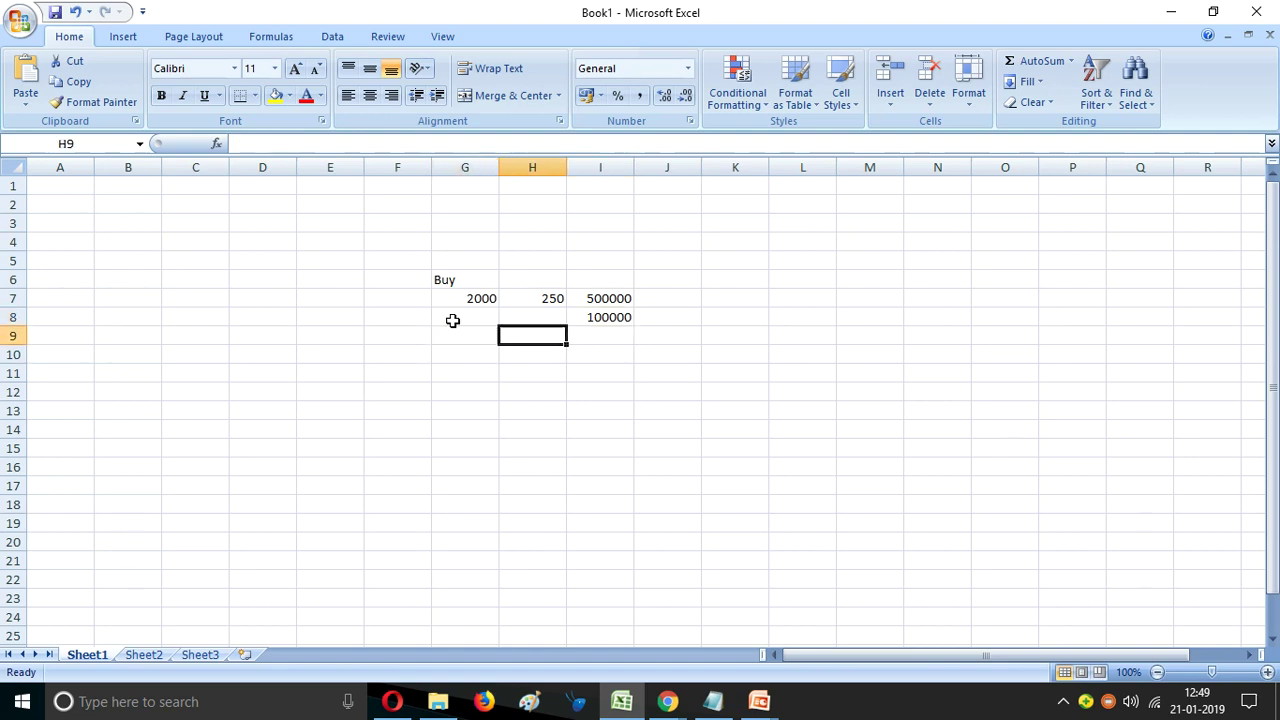
{"action": "key", "text": "Right"}
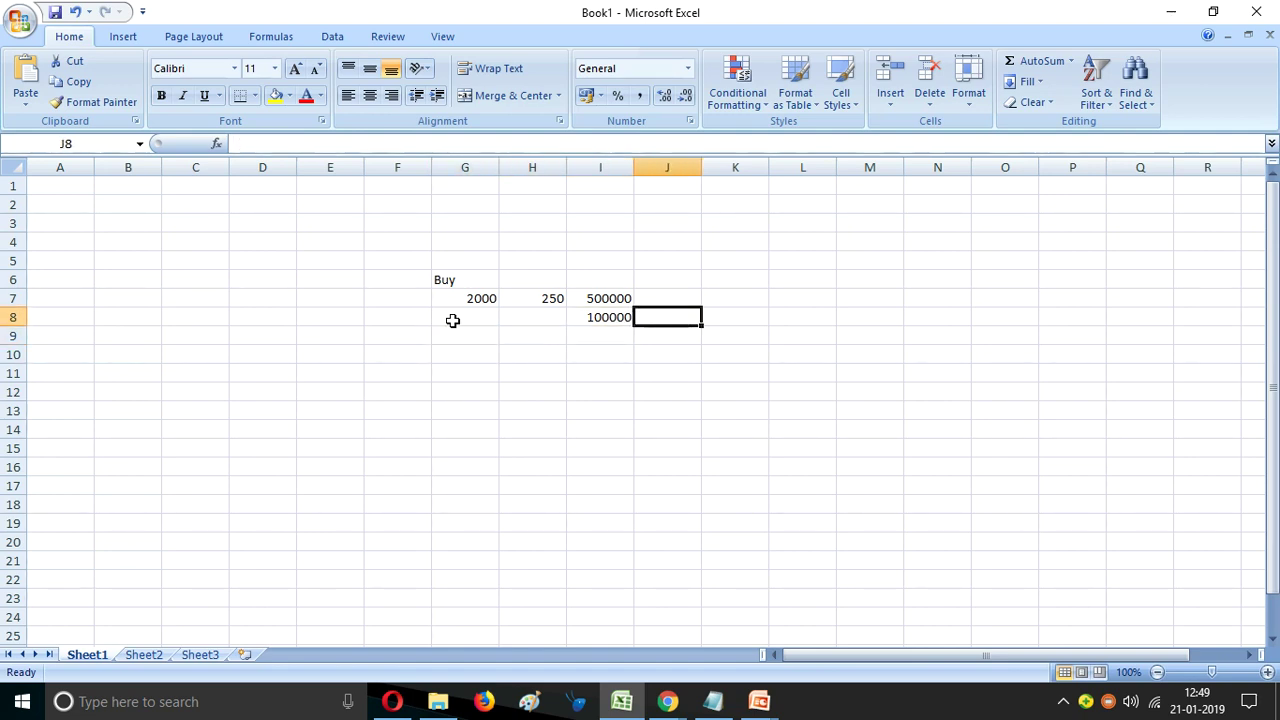
- Enter the new price 2010 in G8, below the buy price
{"action": "key", "text": "Left"}
{"action": "key", "text": "Left"}
{"action": "key", "text": "Left"}
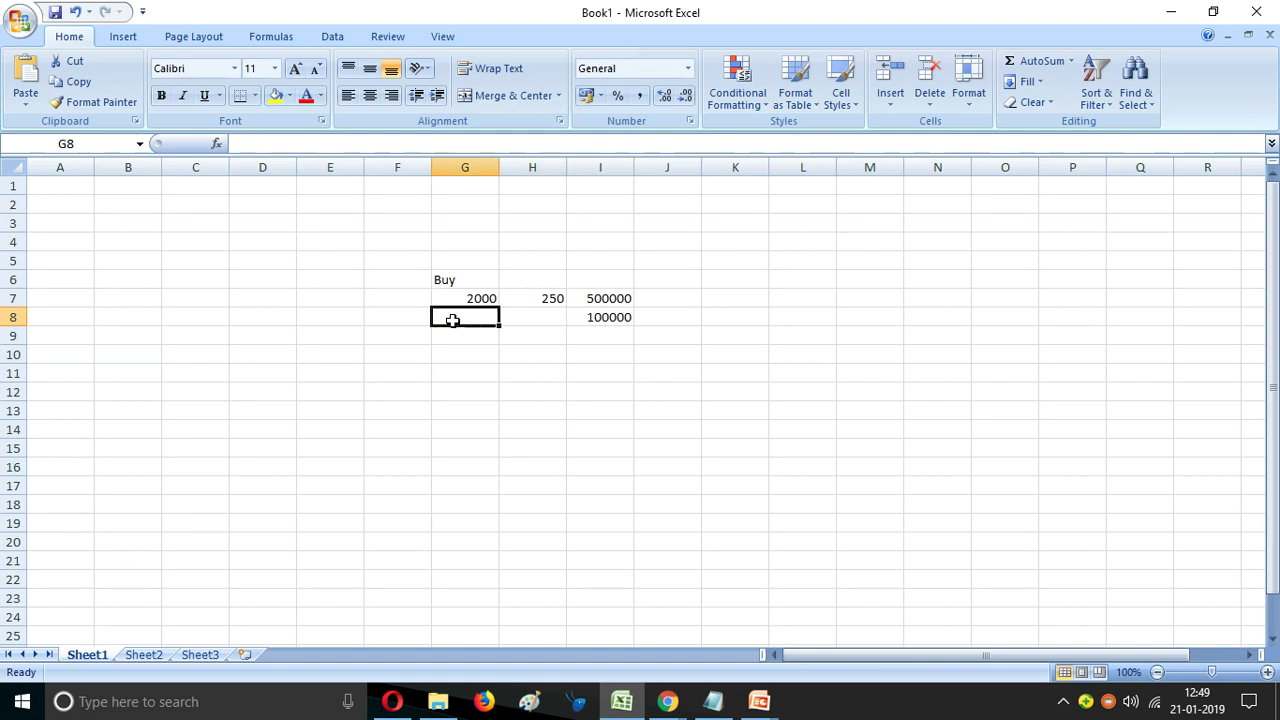
{"action": "type", "text": "20100"}
{"action": "key", "text": "BackSpace"}
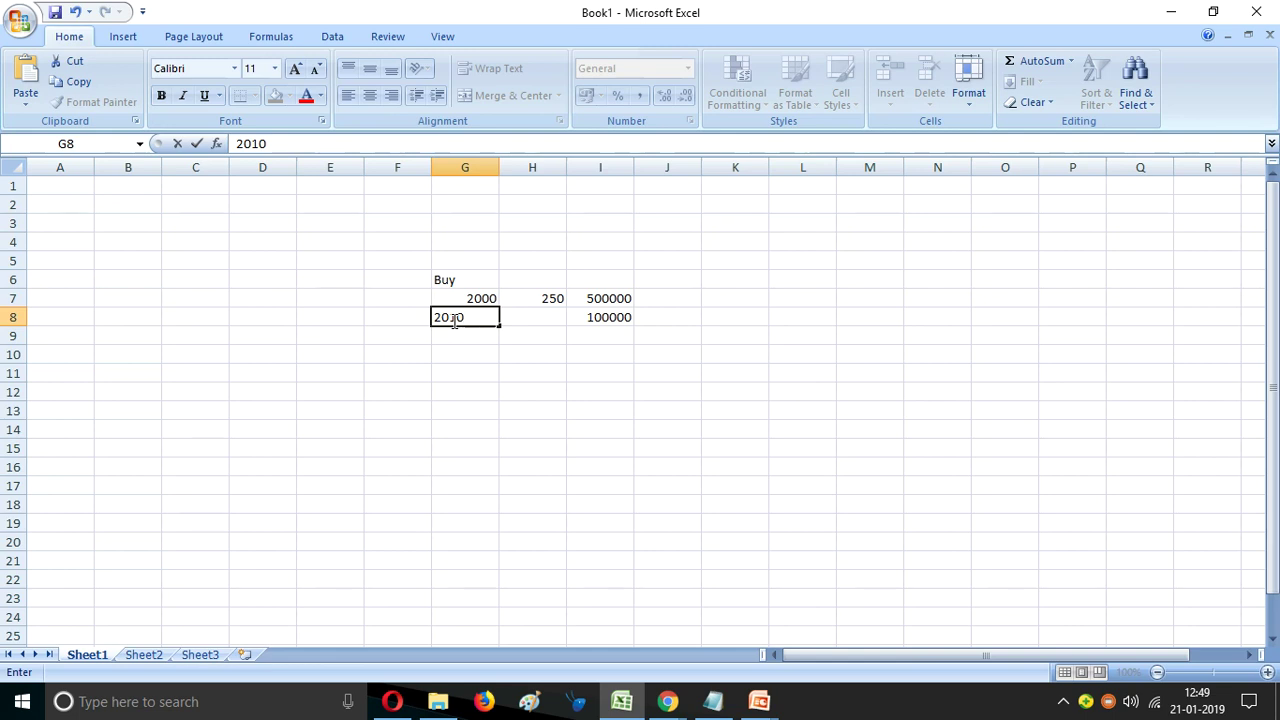
{"action": "key", "text": "Return"}
- Enter the price difference 10 in G9 and the quantity 250 in H9
{"action": "type", "text": "10"}
{"action": "key", "text": "Tab"}
{"action": "type", "text": "250"}
- Calculate the gain in I9 by multiplying quantity by price difference with the formula =H9*G9
{"action": "key", "text": "Tab"}
{"action": "type", "text": "="}
{"action": "key", "text": "Left"}
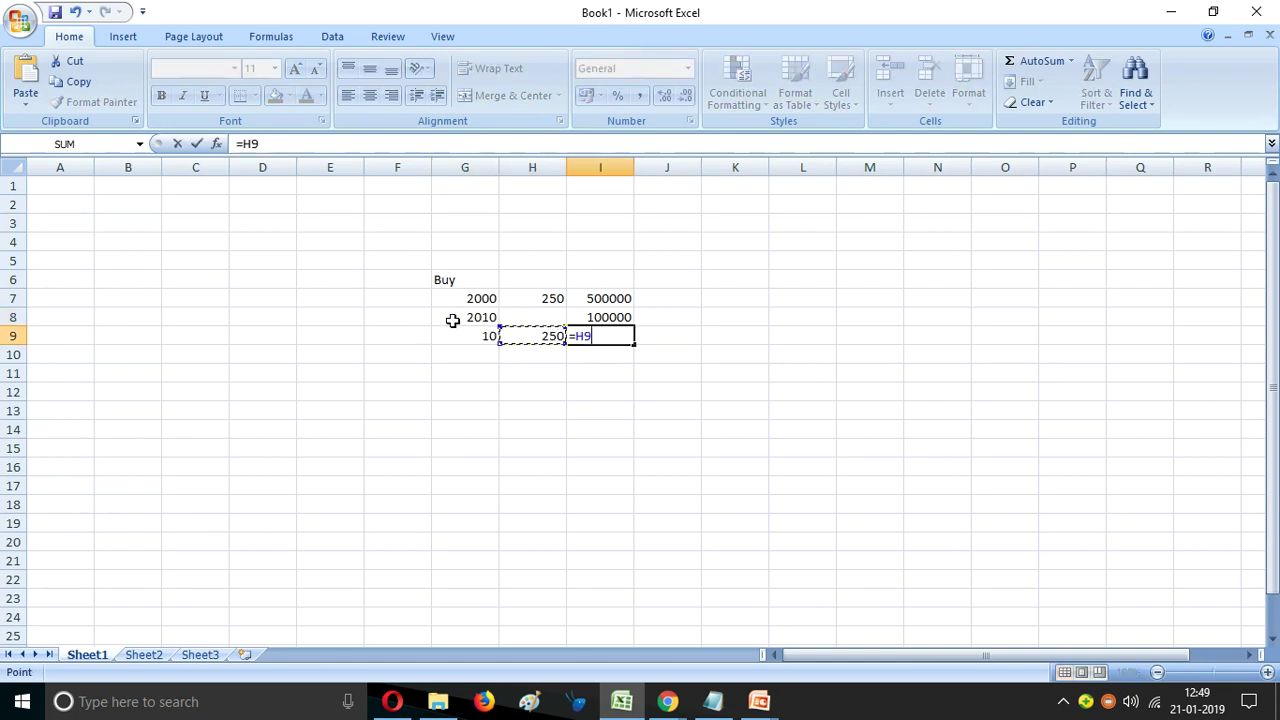
{"action": "type", "text": "*"}
{"action": "key", "text": "Left"}
{"action": "key", "text": "Left"}
{"action": "key", "text": "Return"}
{"action": "key", "text": "Up"}
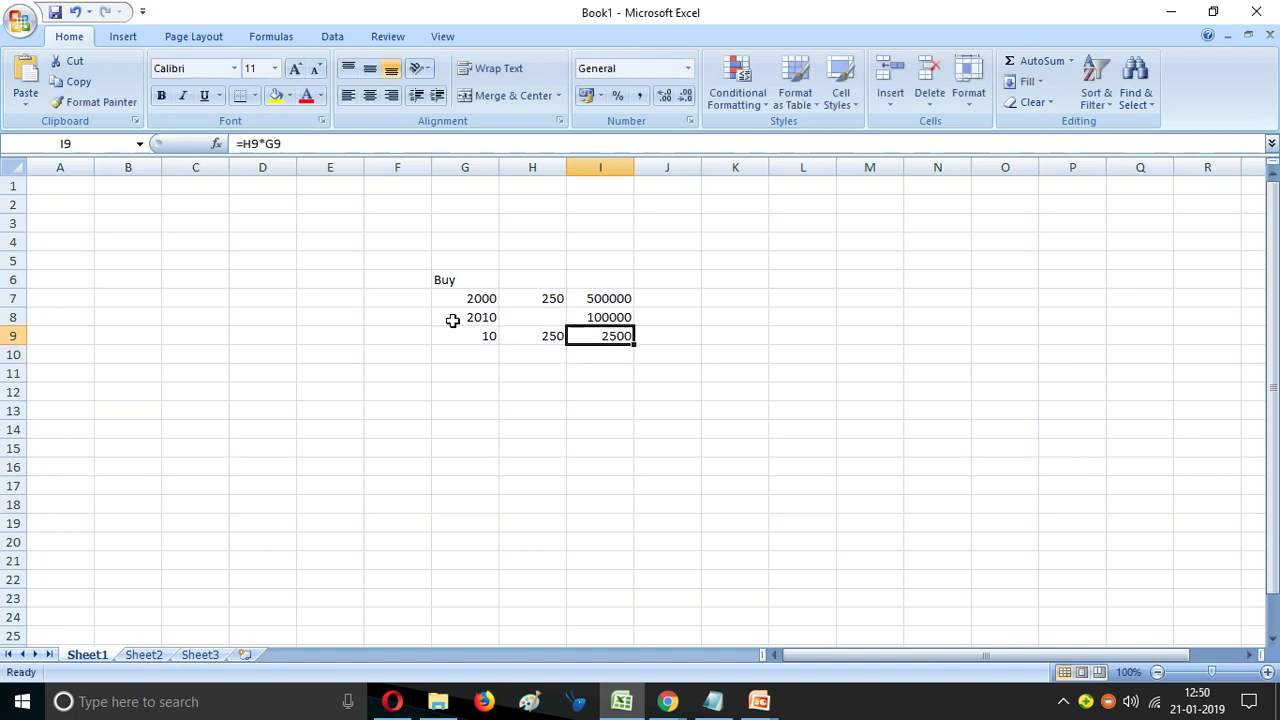
- Add the margin and the gain in J9 with the formula =I8+I9
{"action": "key", "text": "Right"}
{"action": "key", "text": "Up"}
{"action": "key", "text": "Down"}
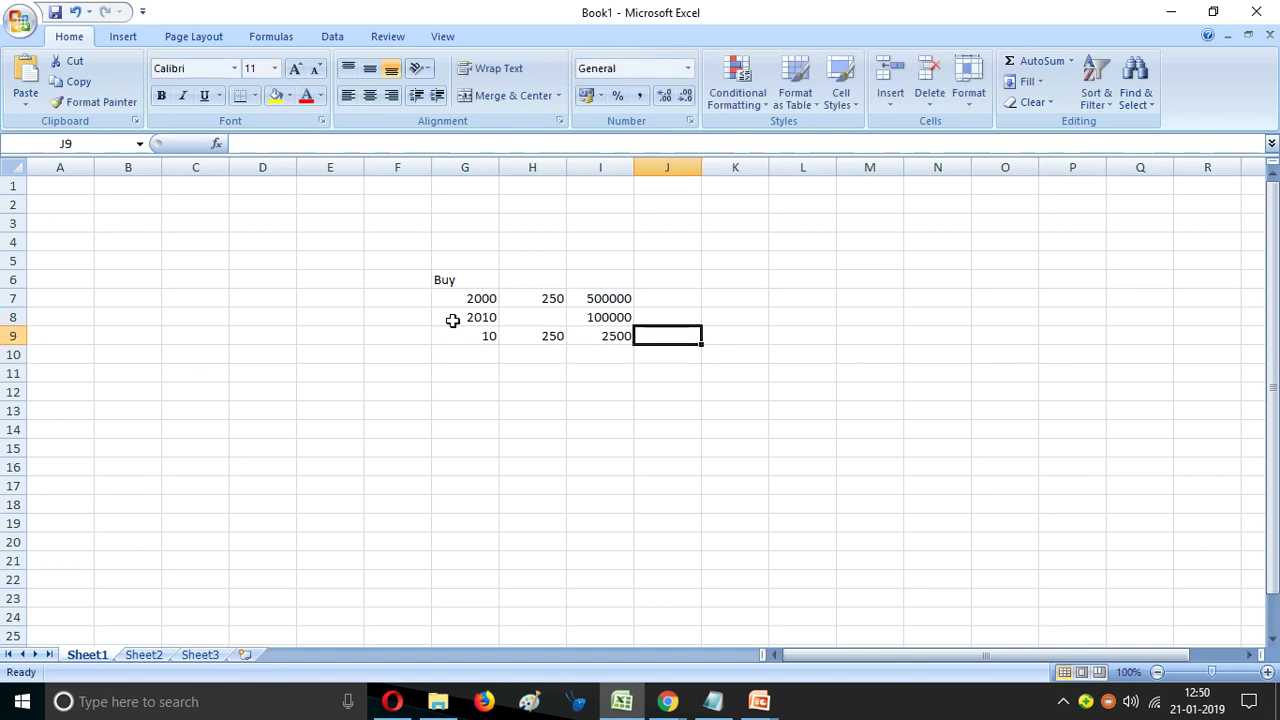
{"action": "type", "text": "="}
{"action": "key", "text": "Left"}
{"action": "key", "text": "Up"}
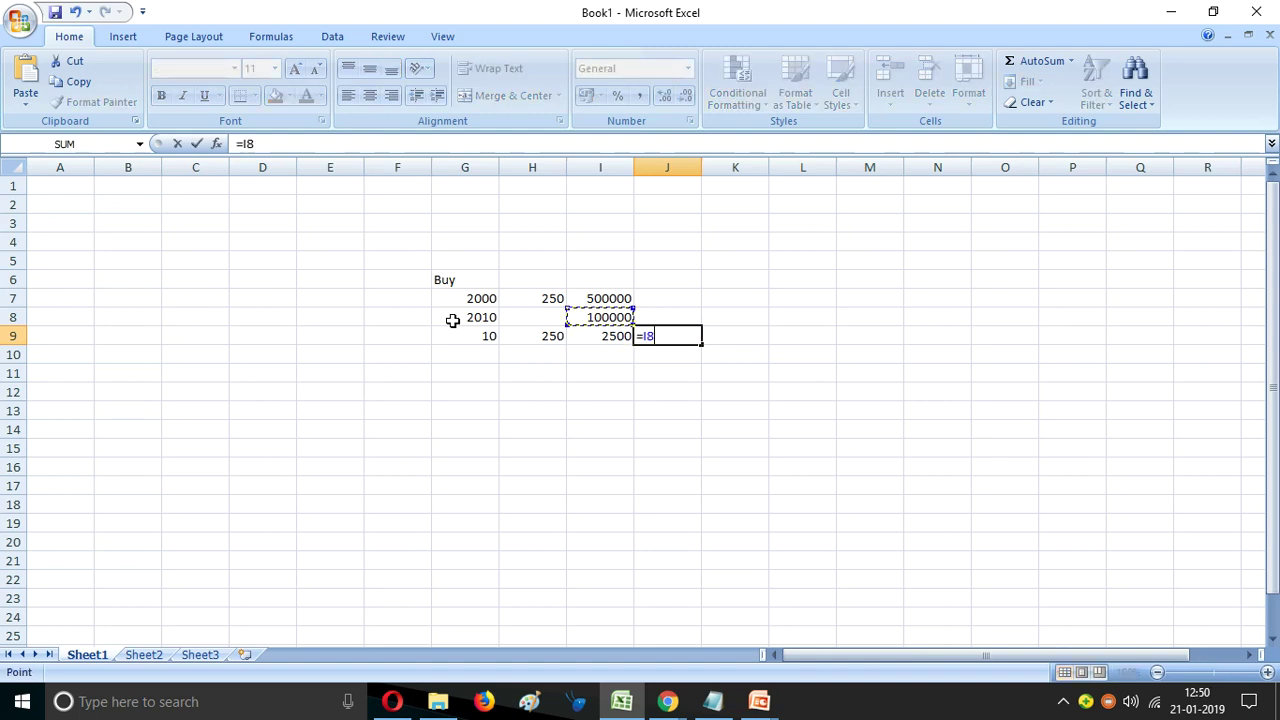
{"action": "type", "text": "+"}
{"action": "key", "text": "Down"}
{"action": "key", "text": "Return"}
- Review the row 9 entries, from the price difference and quantity through to the gain and the margin total
{"action": "key", "text": "Left"}
{"action": "key", "text": "Left"}
{"action": "key", "text": "Left"}
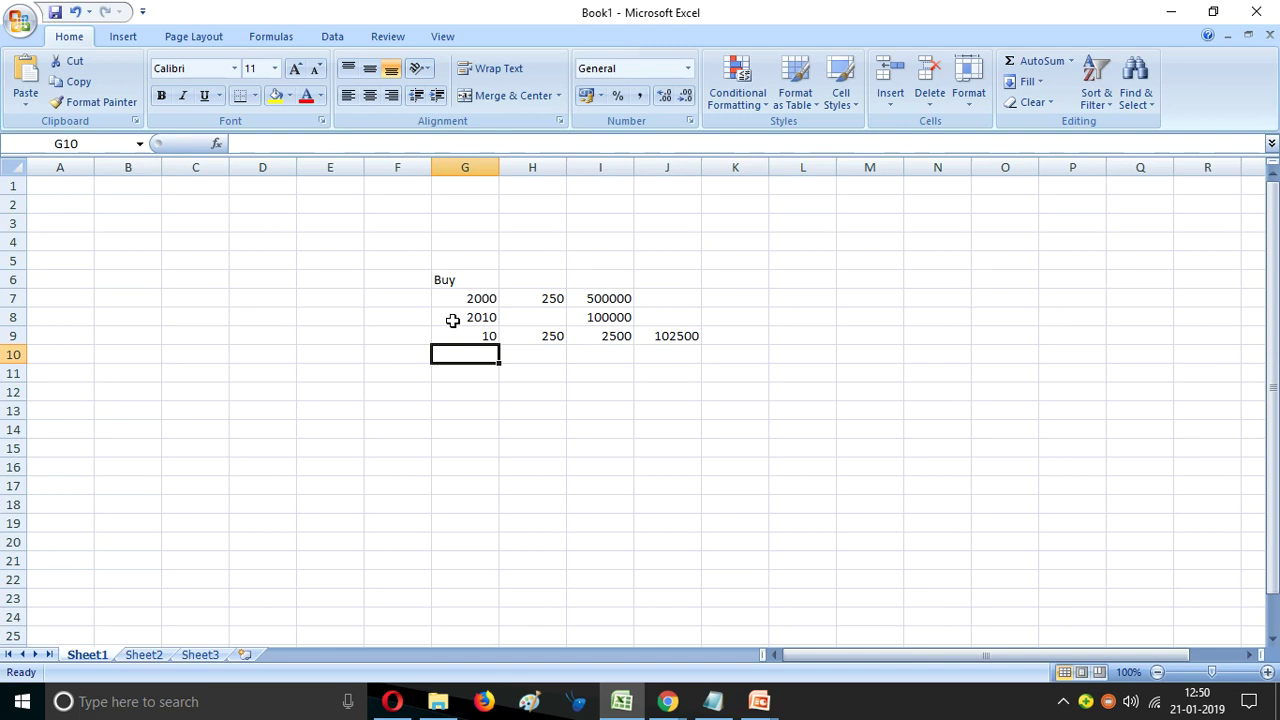
{"action": "key", "text": "Up"}
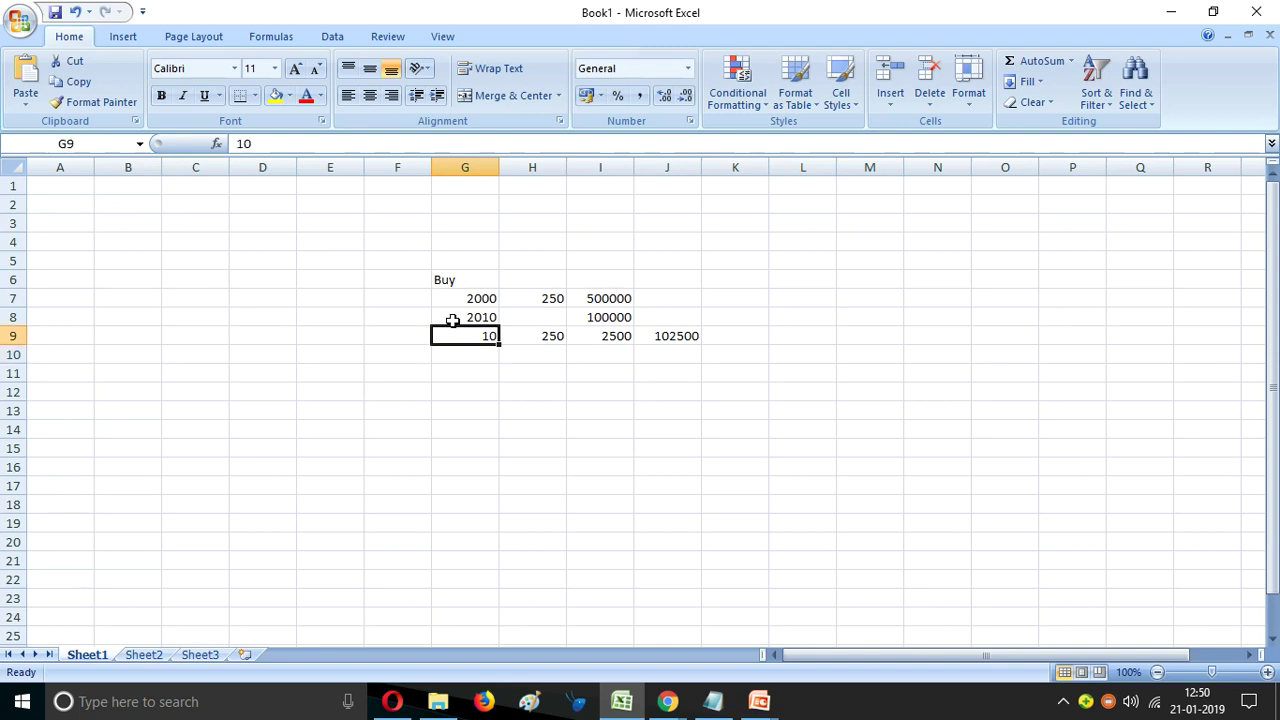
{"action": "key", "text": "Right"}
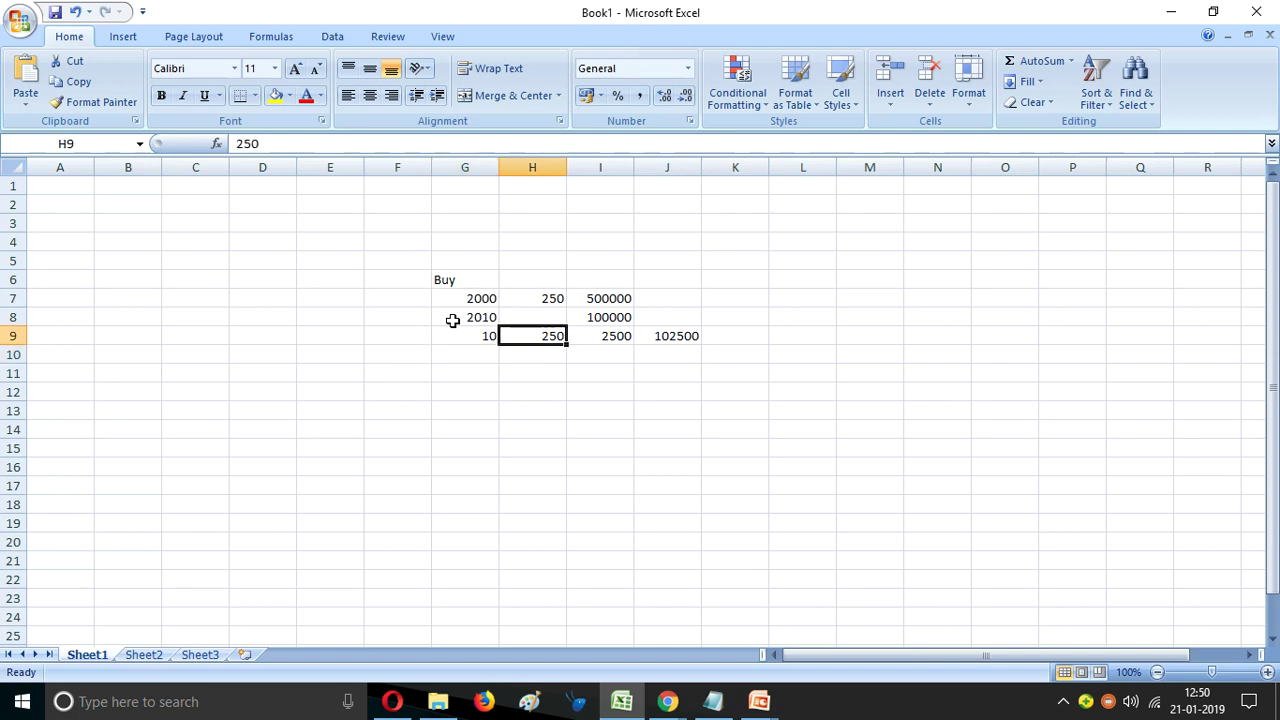
{"action": "key", "text": "Right"}
{"action": "key", "text": "Right"}
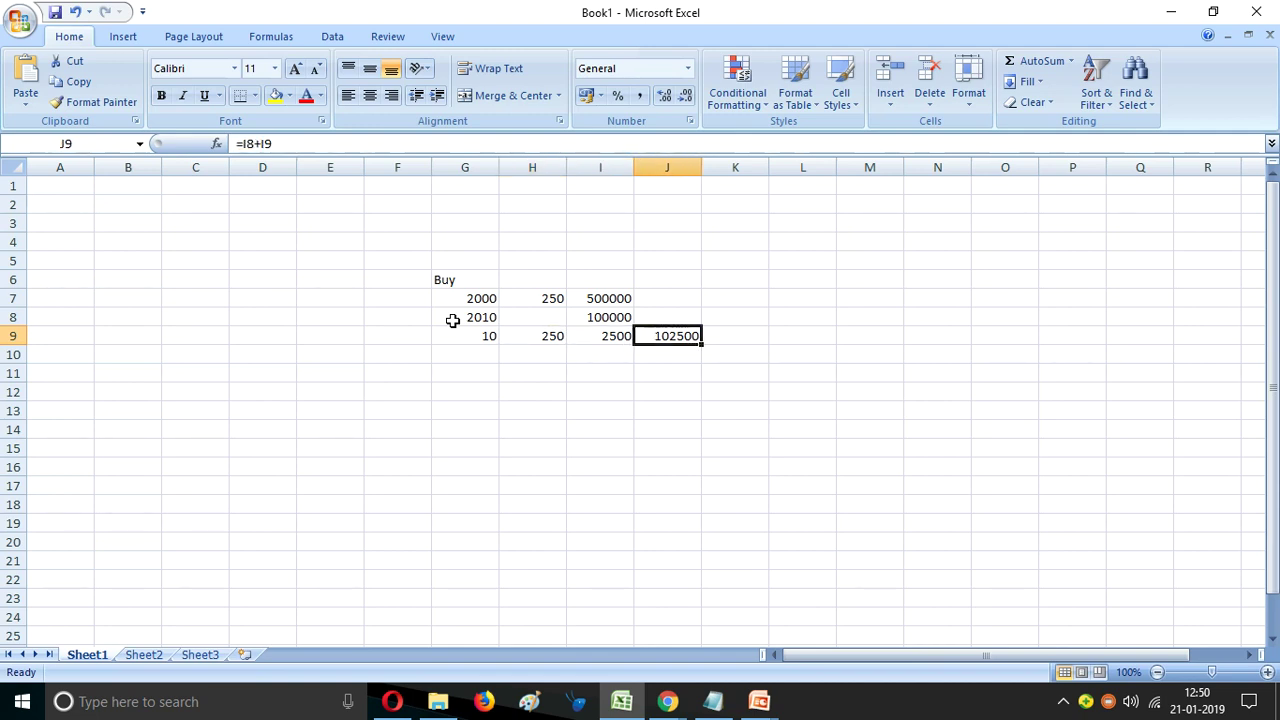
{"action": "key", "text": "Right"}
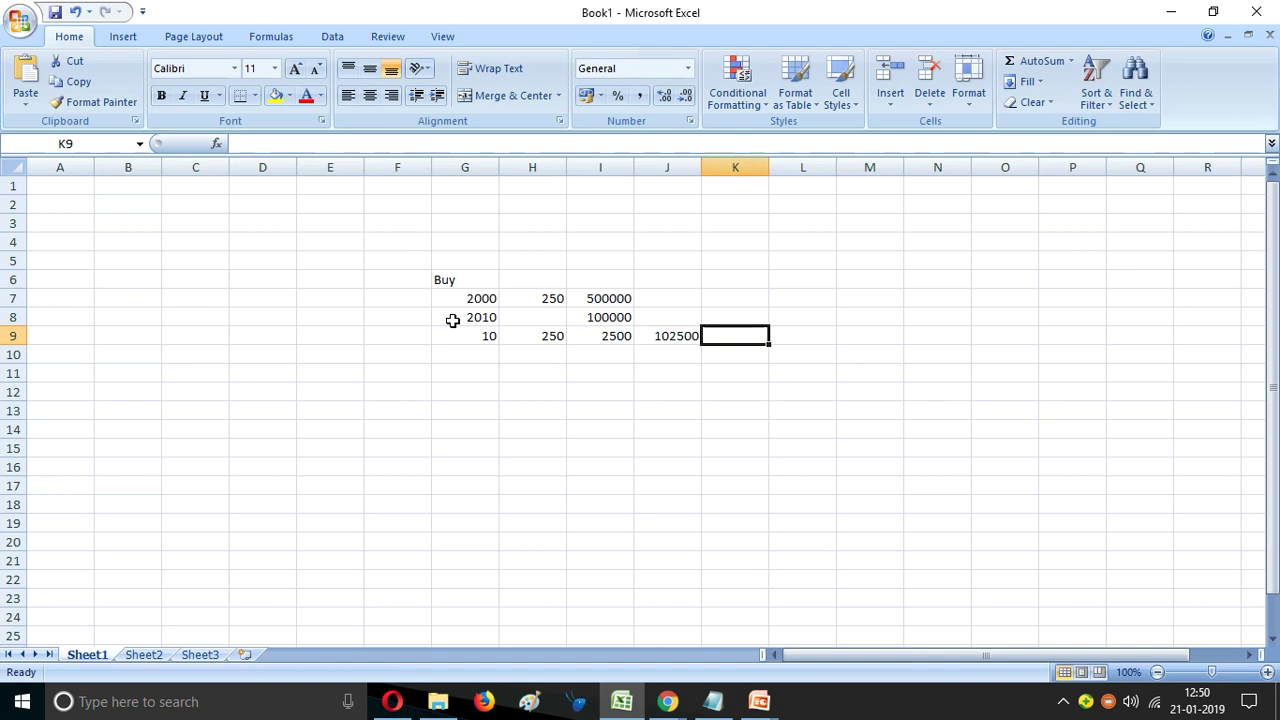
{"action": "key", "text": "Left"}
{"action": "key", "text": "Down"}
{"action": "key", "text": "Left"}
{"action": "key", "text": "Left"}
{"action": "key", "text": "Left"}
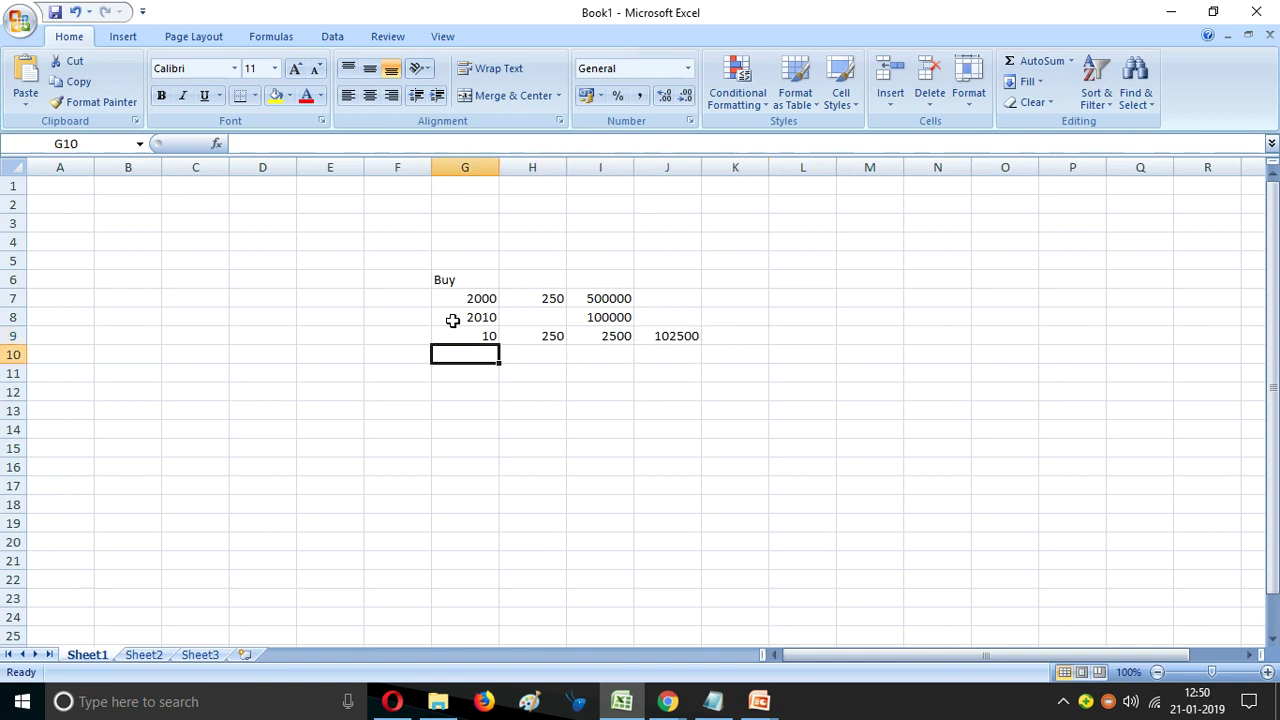
{"action": "key", "text": "Up"}
{"action": "key", "text": "Right"}
{"action": "key", "text": "Right"}
{"action": "key", "text": "Left"}
{"action": "key", "text": "Left"}
- Enter the next price 2005 in G10, below the price difference
{"action": "key", "text": "Down"}
{"action": "type", "text": "205"}
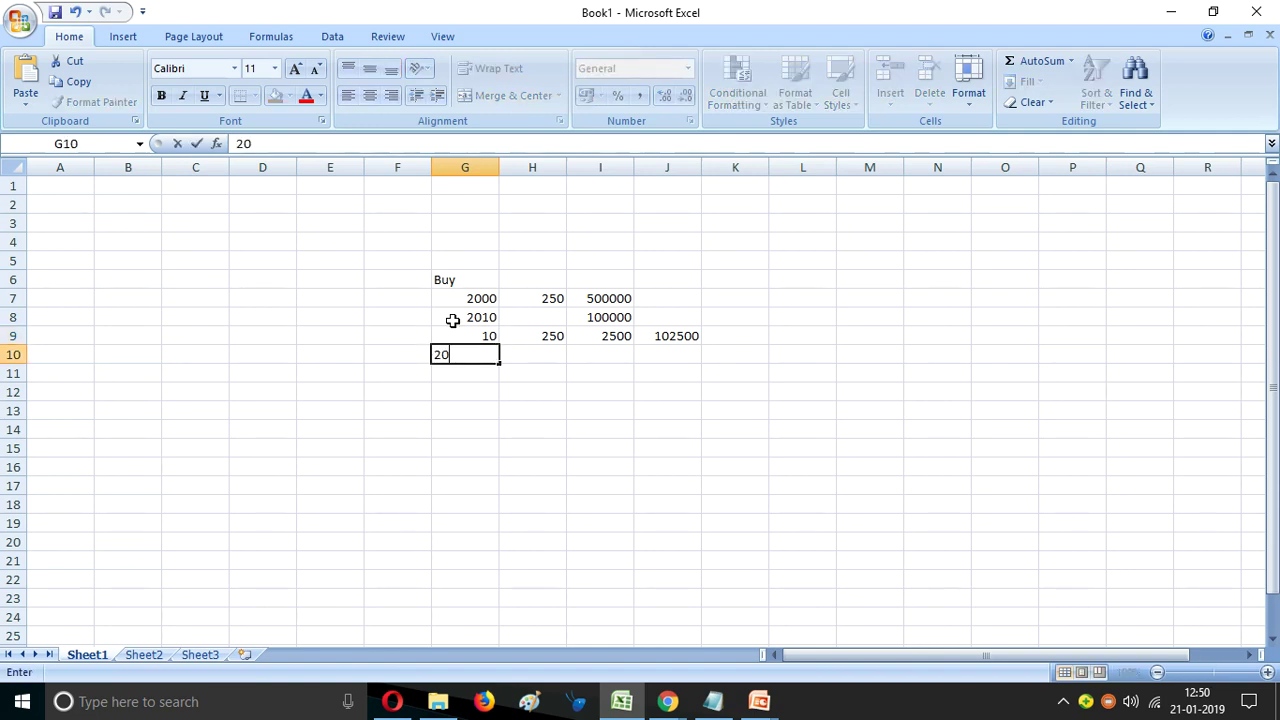
{"action": "key", "text": "BackSpace"}
{"action": "type", "text": "05"}
{"action": "key", "text": "Right"}
{"action": "key", "text": "Right"}
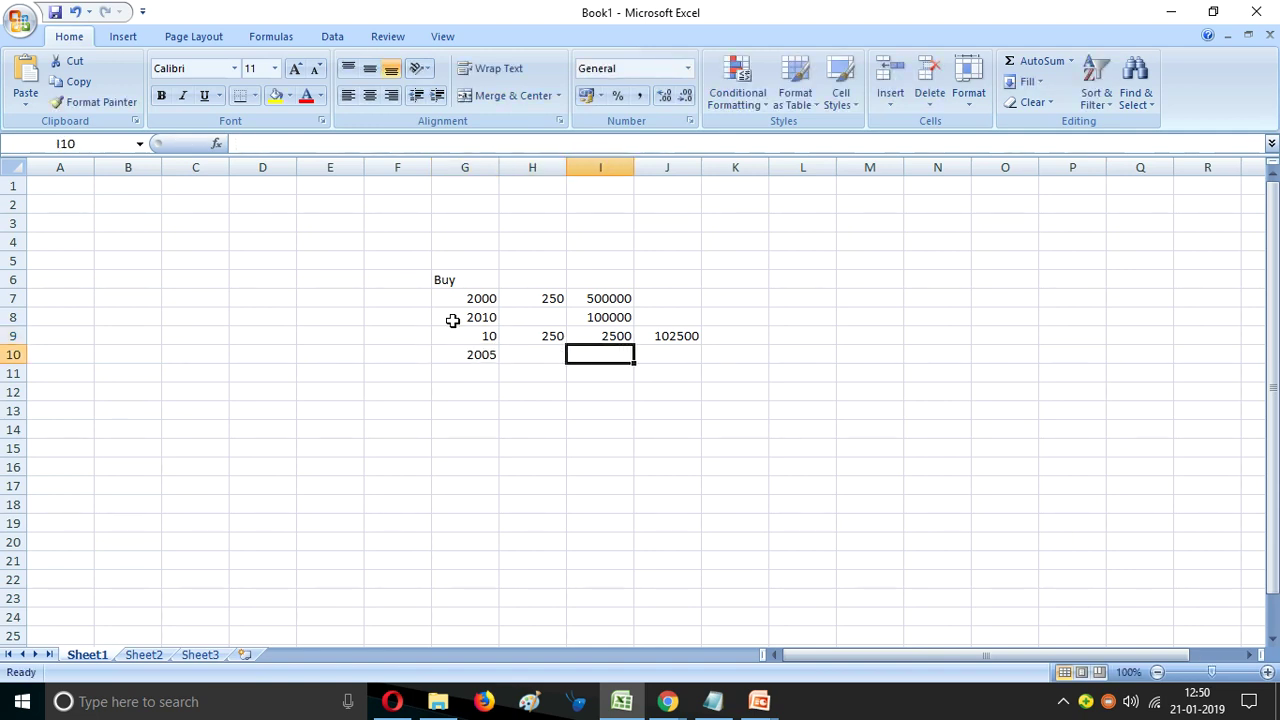
- Enter the price difference 5 in G11 and the quantity 250 in H11
{"action": "key", "text": "Down"}
{"action": "key", "text": "Left"}
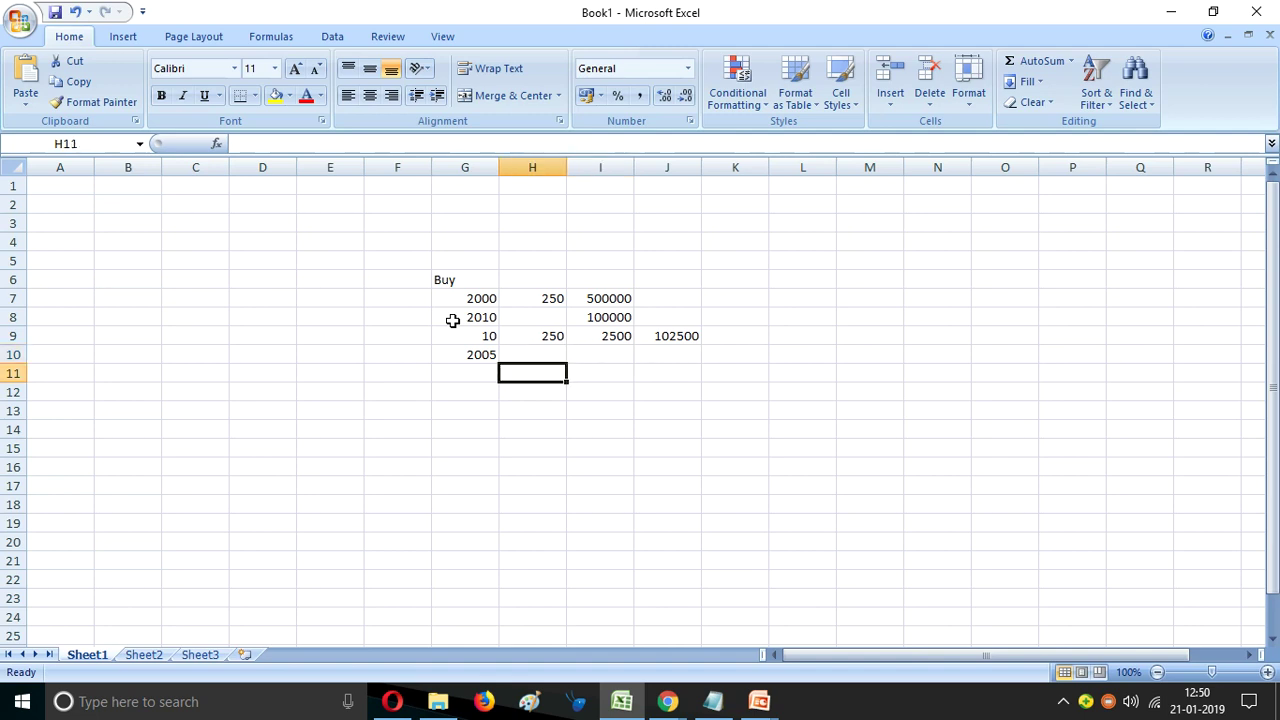
{"action": "key", "text": "Left"}
{"action": "type", "text": "5"}
{"action": "key", "text": "Right"}
{"action": "type", "text": "250"}
- Calculate the amount in I11 by multiplying quantity by price difference with the formula =H11*G11
{"action": "key", "text": "Right"}
{"action": "type", "text": "="}
{"action": "key", "text": "Left"}
{"action": "type", "text": "*"}
{"action": "key", "text": "Left"}
{"action": "key", "text": "Left"}
{"action": "key", "text": "Return"}
- Enter 1250 in J11, beside the calculated amount
{"action": "key", "text": "Up"}
{"action": "key", "text": "Right"}
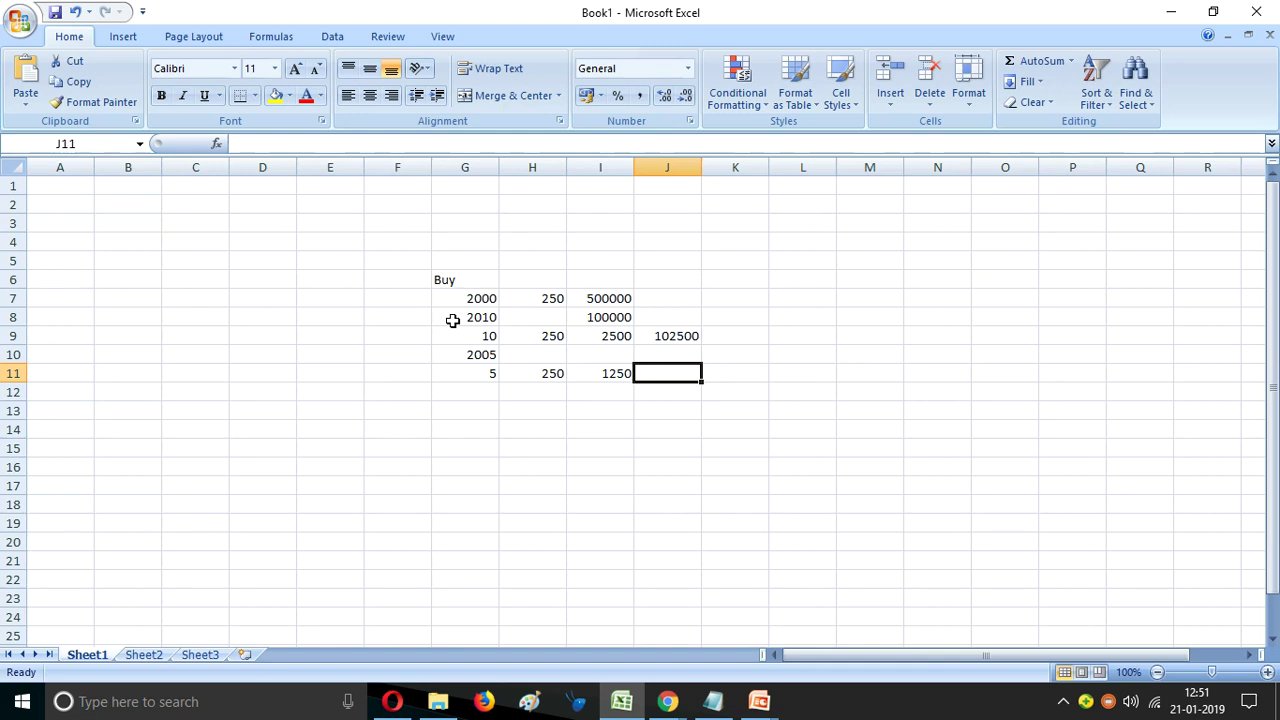
{"action": "type", "text": "1250"}
{"action": "key", "text": "Right"}
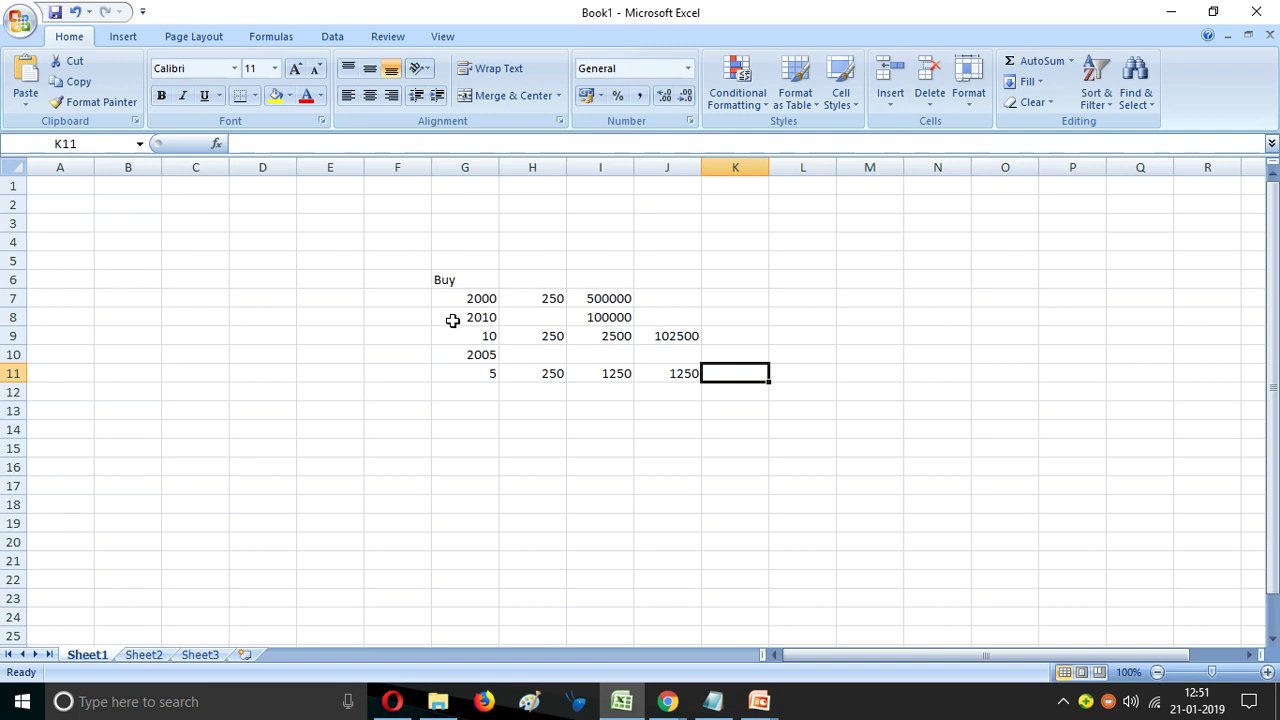
- Bring up the CHAPTER 56 futures margin slide show in PowerPoint and return to the Excel workbook
{"action": "left_click", "coordinate": [745, 710]}
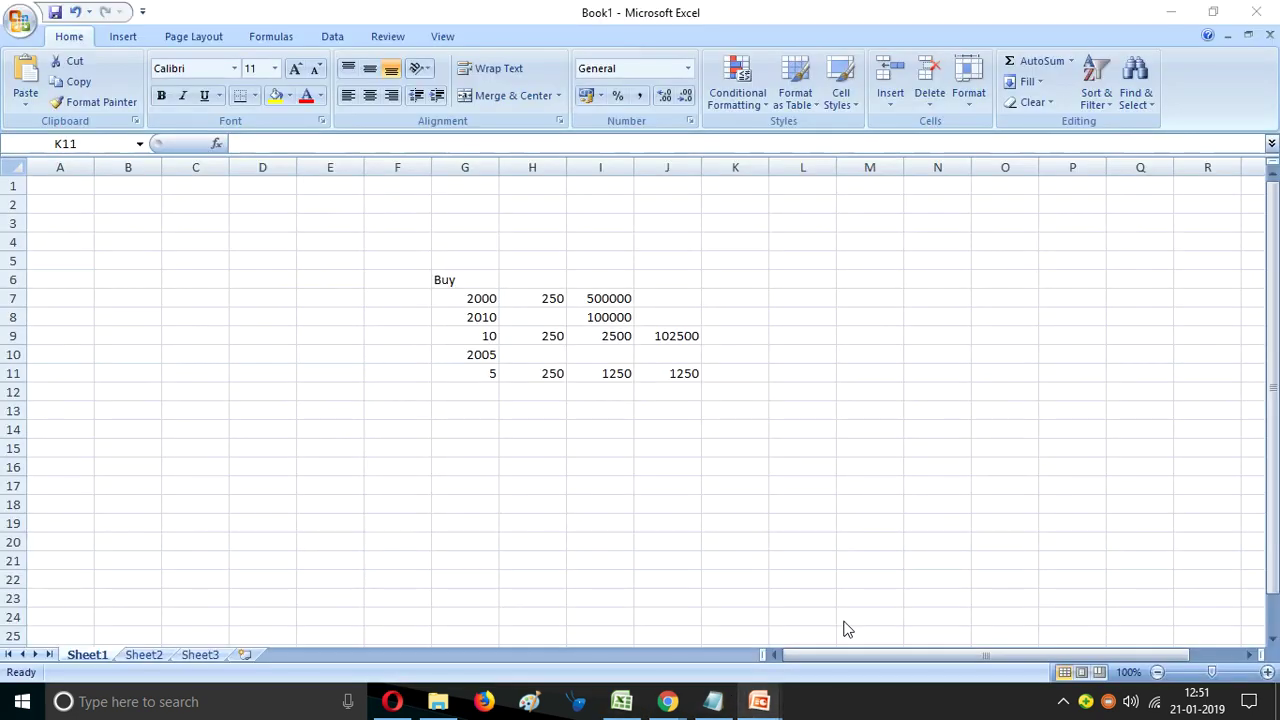
{"action": "left_click", "coordinate": [757, 701]}
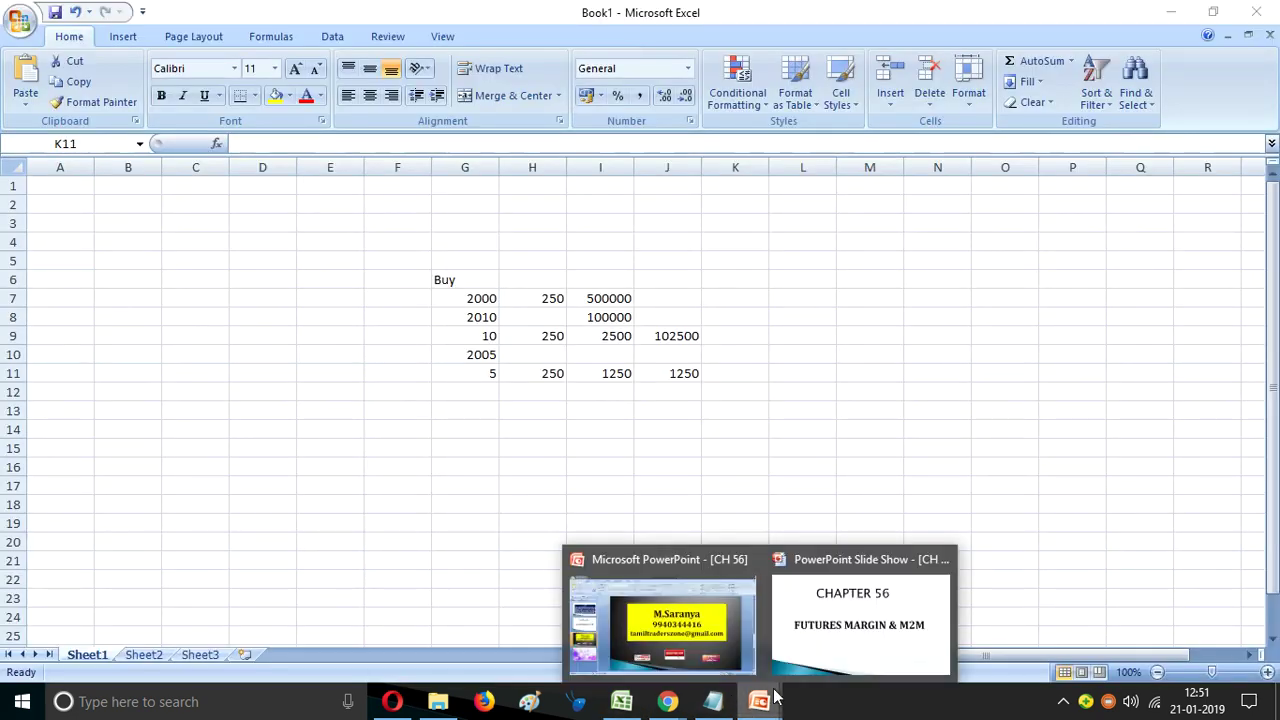
{"action": "left_click", "coordinate": [835, 602]}
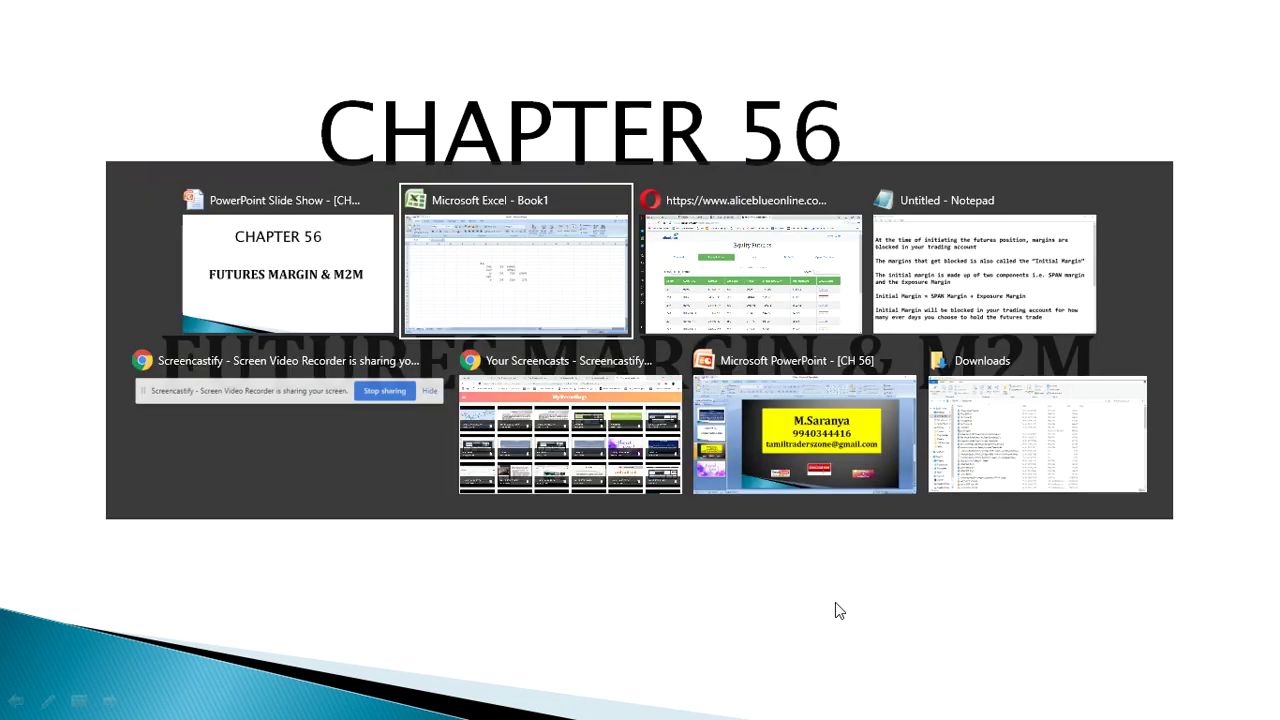
{"action": "key", "text": "alt+Tab"}
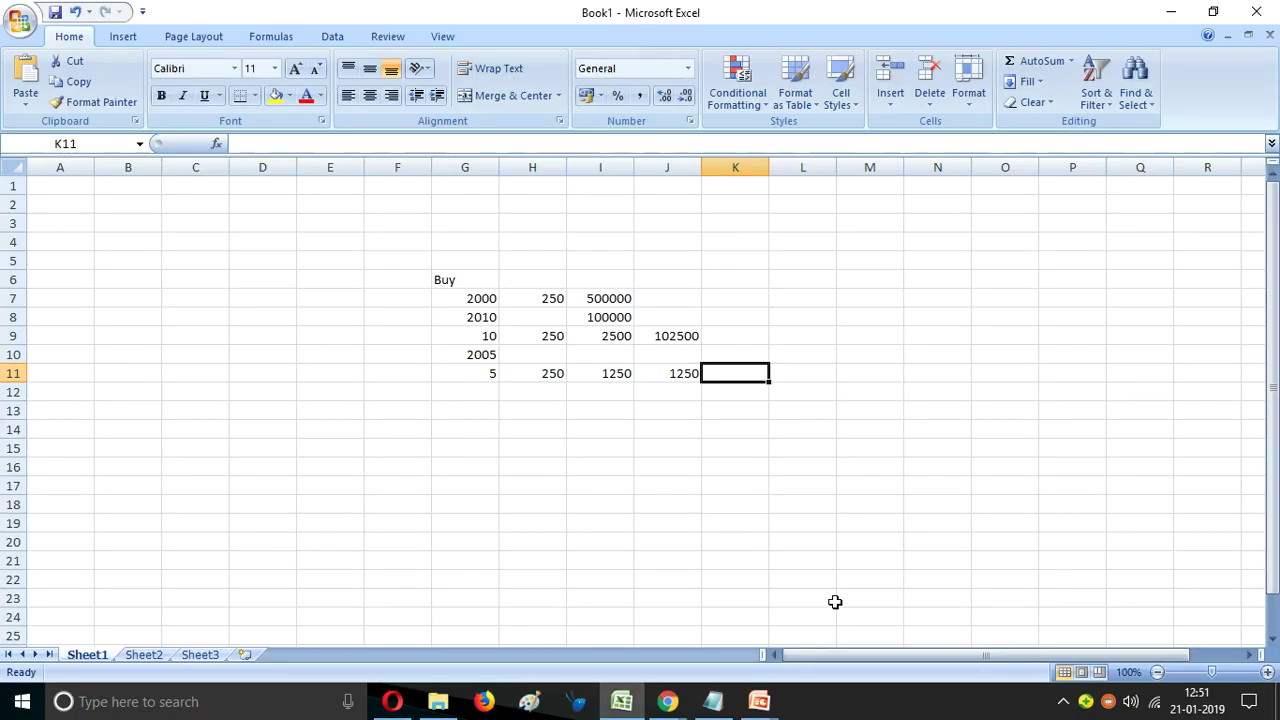
{"action": "key", "text": "Left"}
{"action": "key", "text": "Left"}
{"action": "key", "text": "Left"}
{"action": "key", "text": "Right"}
{"action": "key", "text": "Right"}
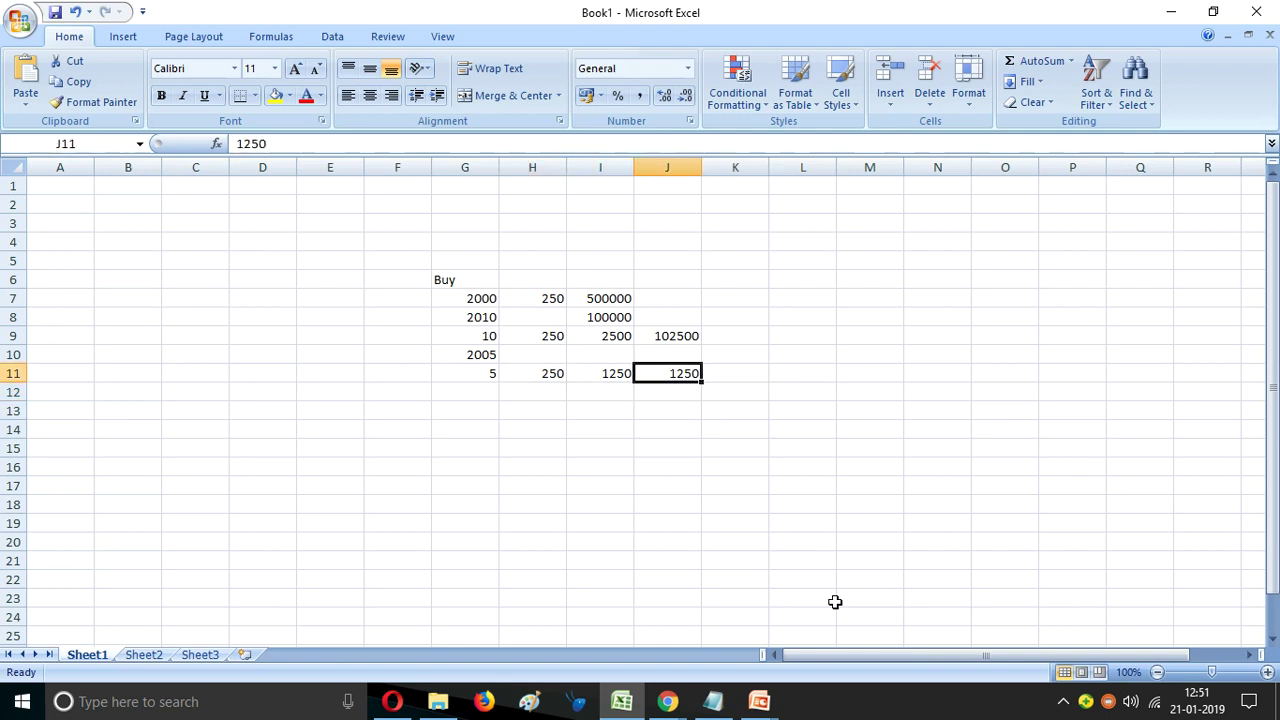
{"action": "key", "text": "Down"}
{"action": "key", "text": "Left"}
{"action": "key", "text": "Left"}
{"action": "key", "text": "Left"}
{"action": "key", "text": "Right"}
{"action": "key", "text": "Left"}
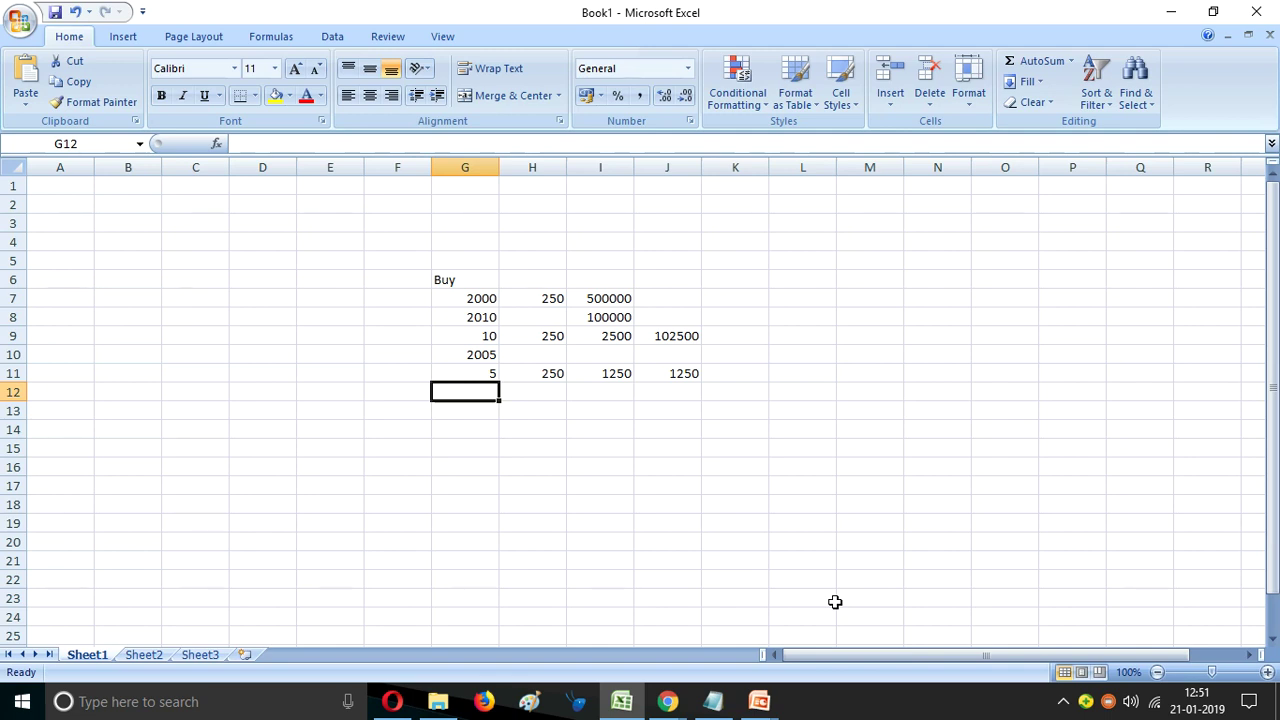
- Switch to the Notepad notes and read the points on initial margin, its components and its daily variation
{"action": "left_click", "coordinate": [715, 701]}
{"action": "key", "text": "Down"}
{"action": "key", "text": "Down"}
{"action": "key", "text": "Down"}
{"action": "key", "text": "Down"}
{"action": "key", "text": "Down"}
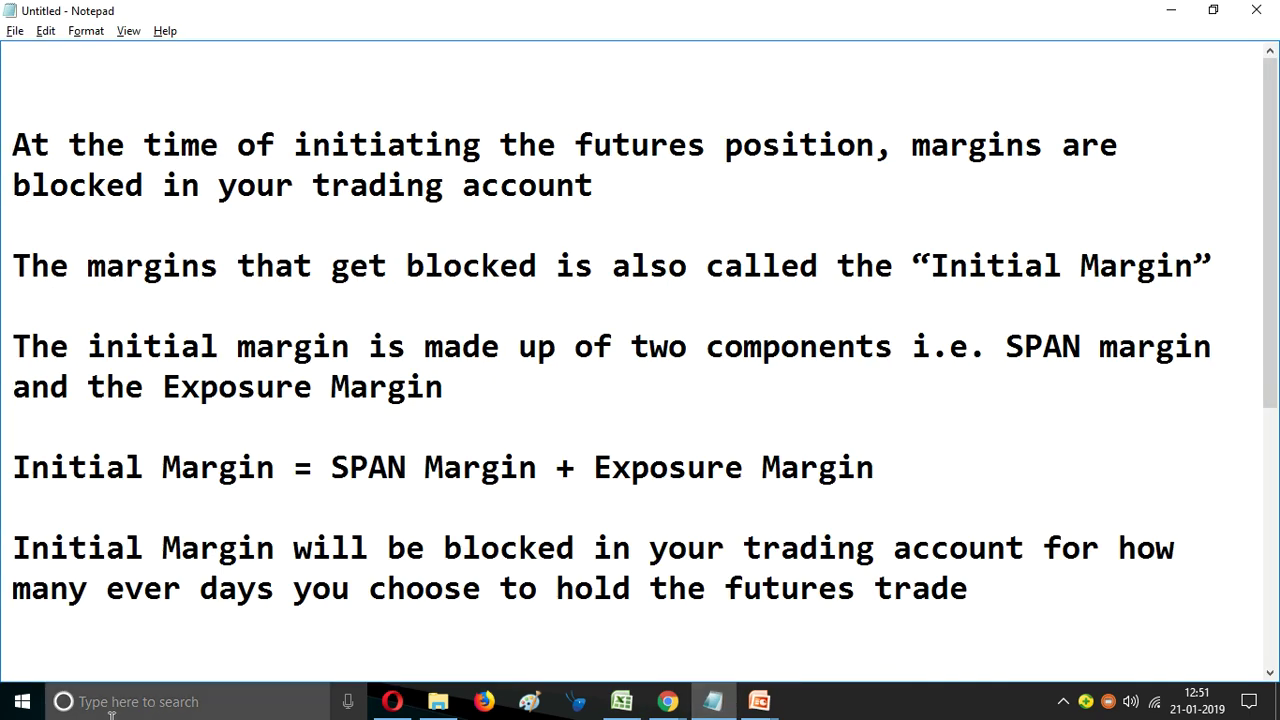
{"action": "key", "text": "ctrl+End"}
{"action": "type", "text": "The value of initial margin varies daily as it depends on the futures price"}
{"action": "key", "text": "Return"}
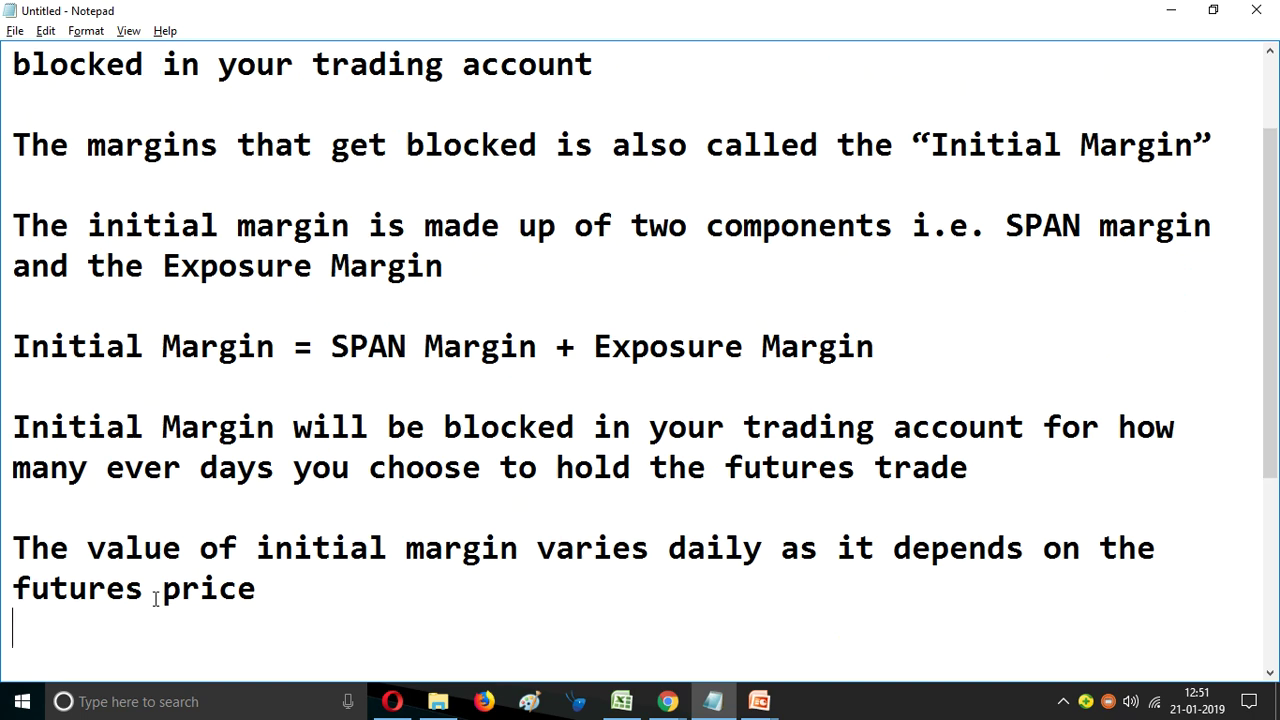
- Read the remaining notes on how initial margin relates to contract value, futures price and lot size
{"action": "key", "text": "Return"}
{"action": "type", "text": "Remember, Initial Margin = % of Contract Value"}
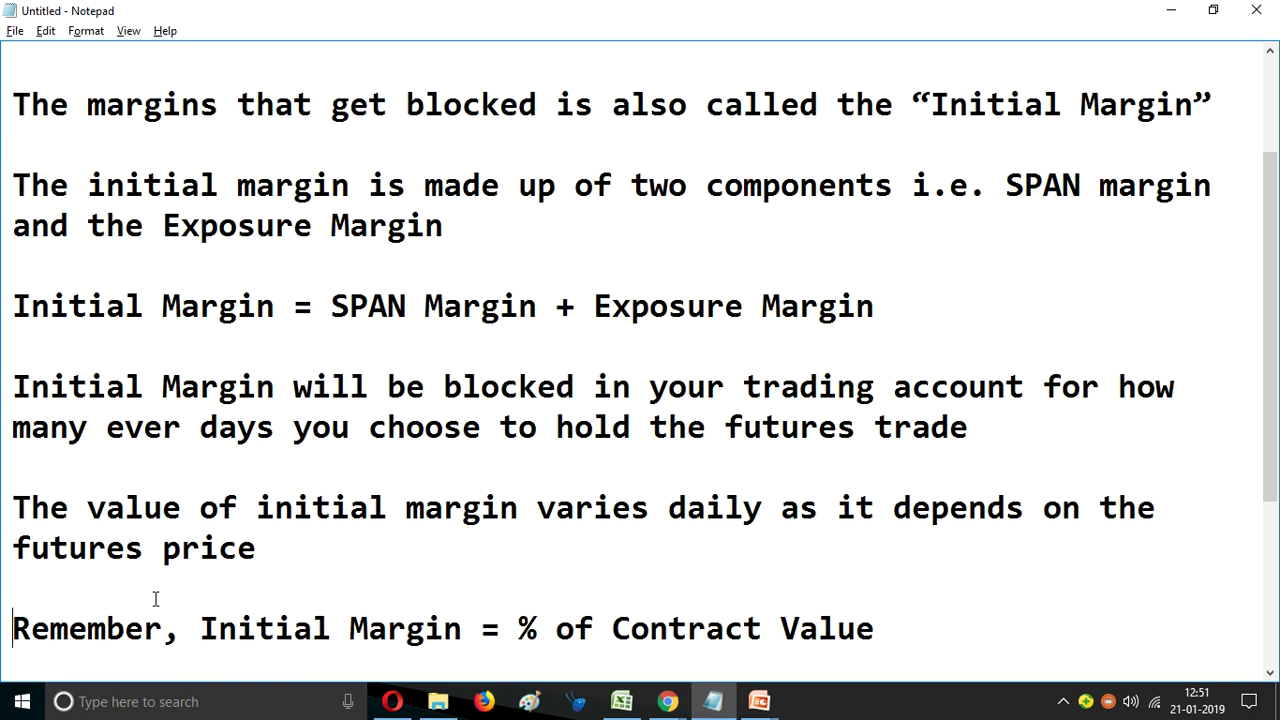
{"action": "key", "text": "Return"}
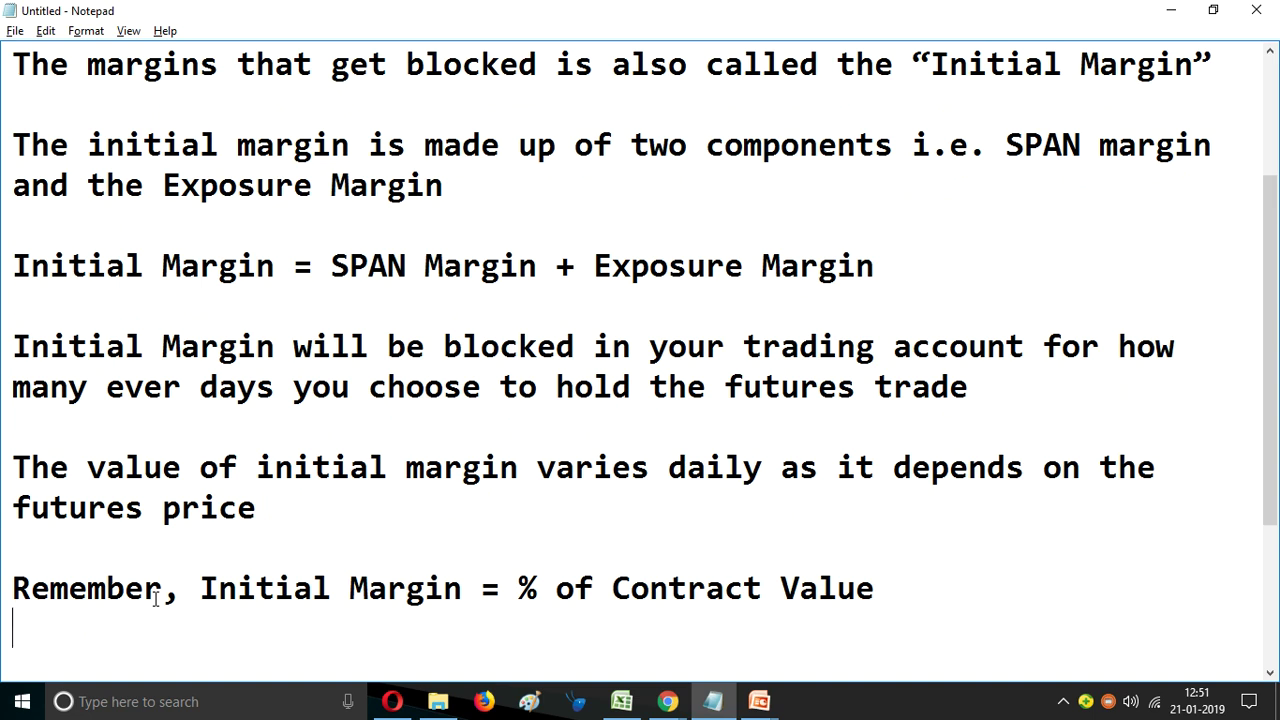
{"action": "key", "text": "Return"}
{"action": "type", "text": "Contract Value = Futures Price * Lot Size"}
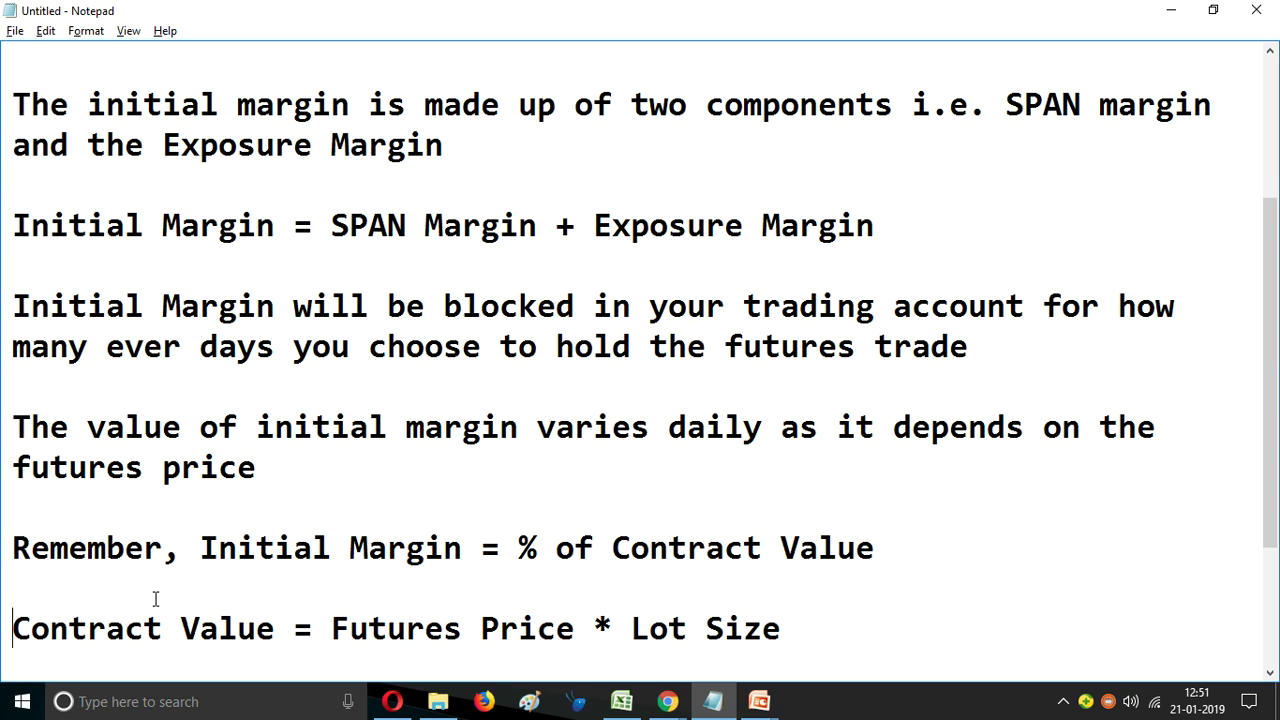
{"action": "key", "text": "Down"}
{"action": "key", "text": "Down"}
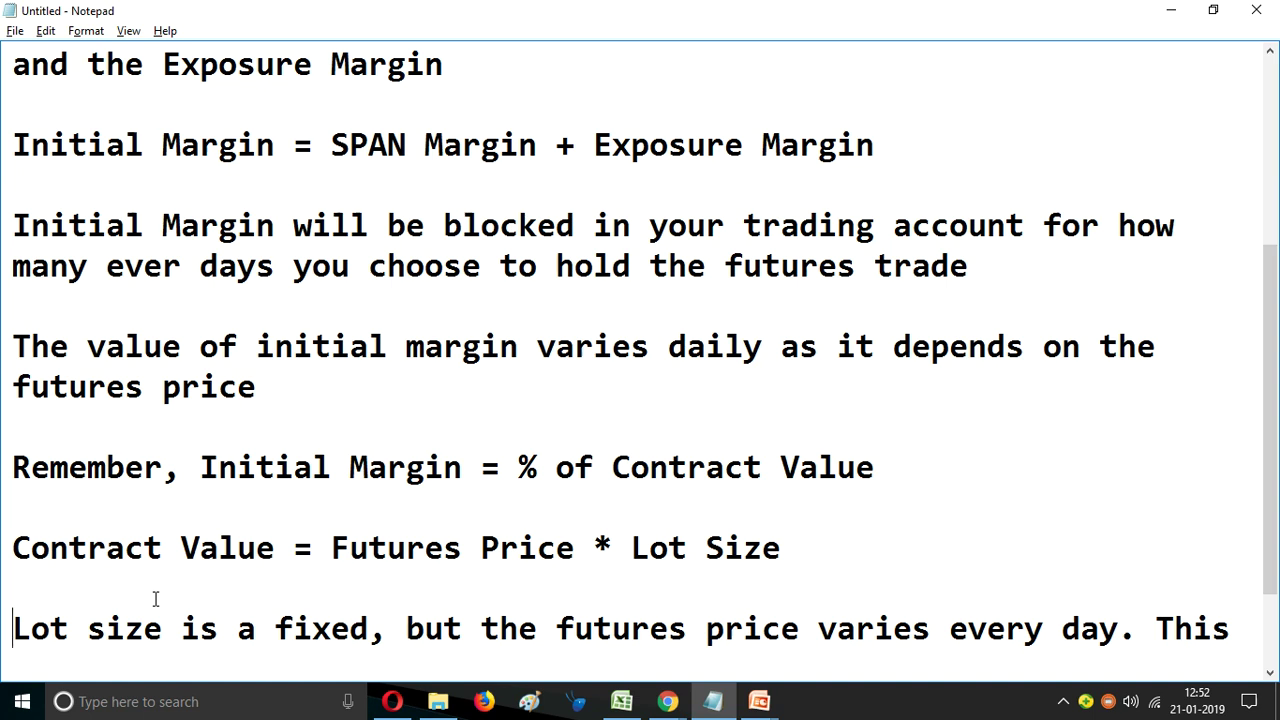
{"action": "key", "text": "Down"}
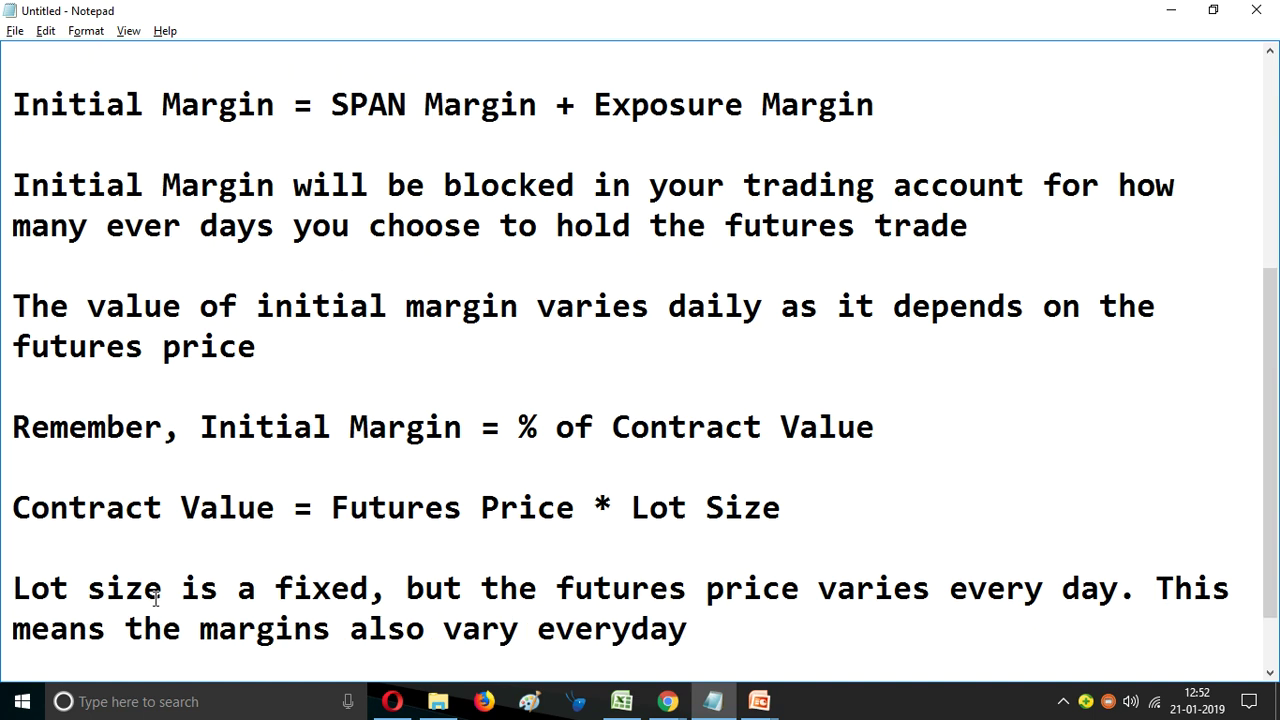